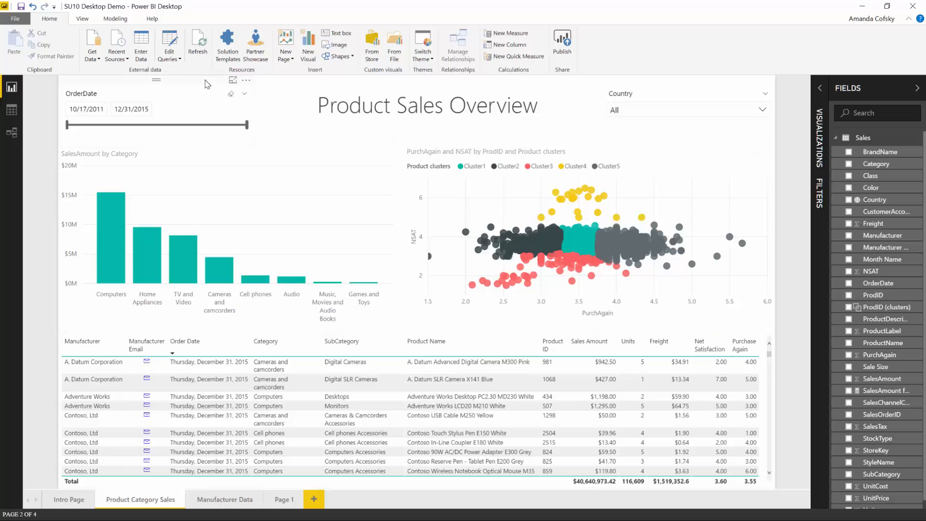
Show the Bookmarks pane and filter the report's Country slicer to Australia and Canada
click(82, 20)
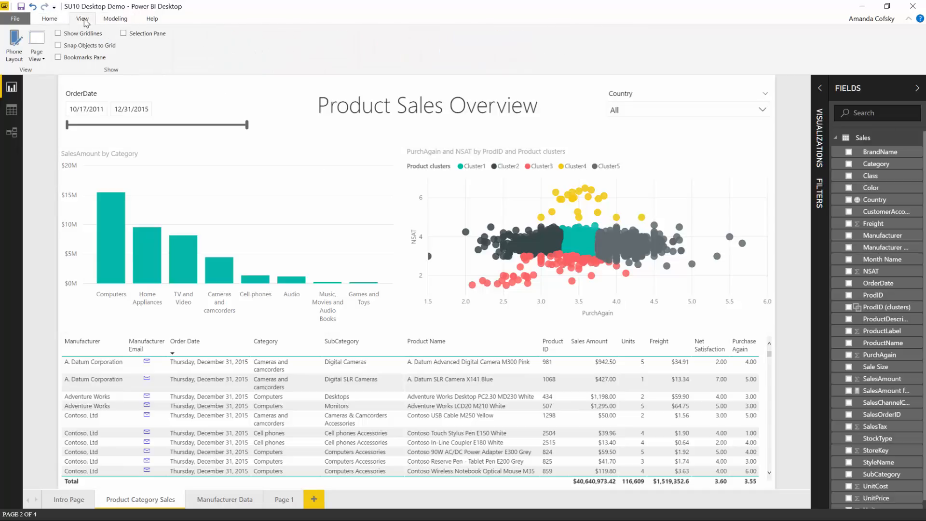
click(80, 60)
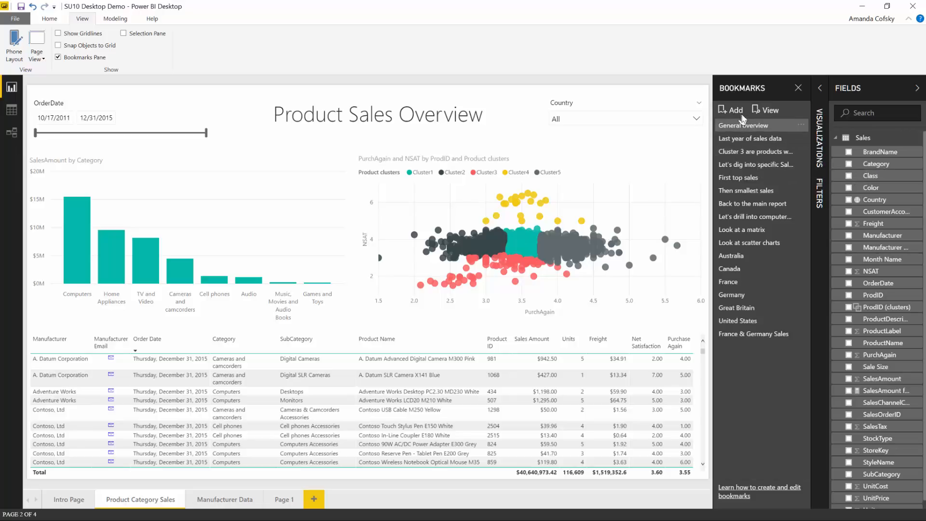
click(624, 124)
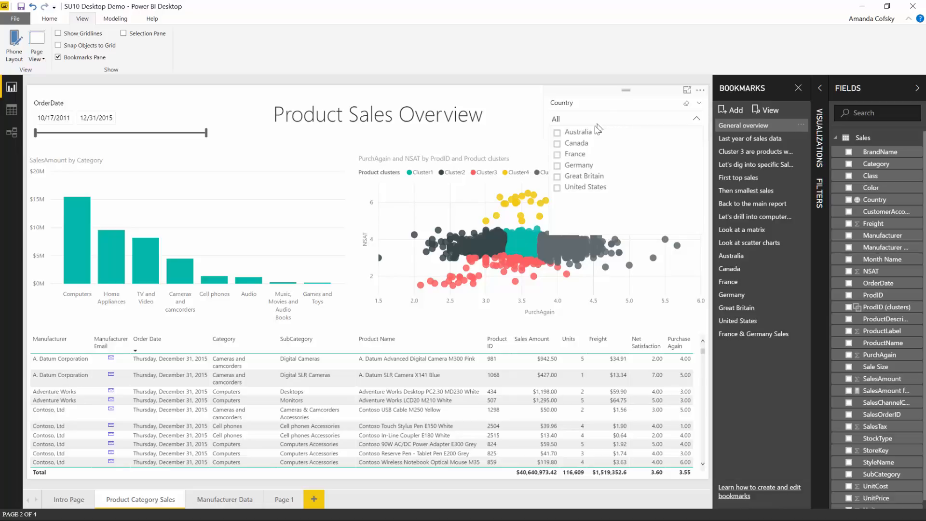
click(557, 133)
click(558, 144)
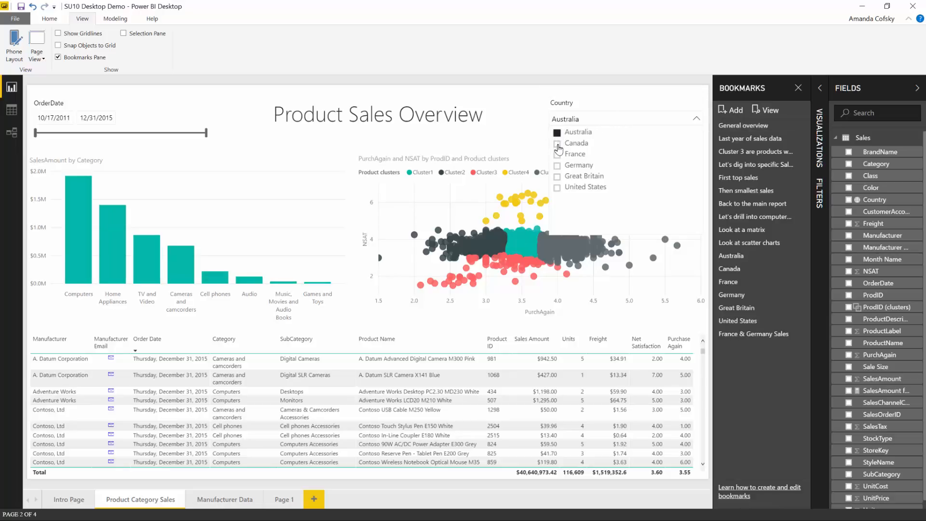
ctrl+click(557, 132)
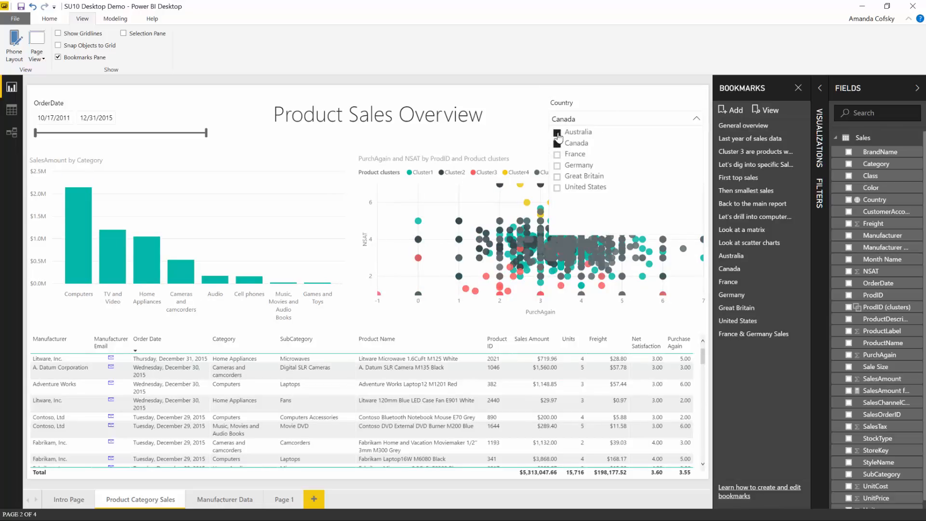
click(697, 119)
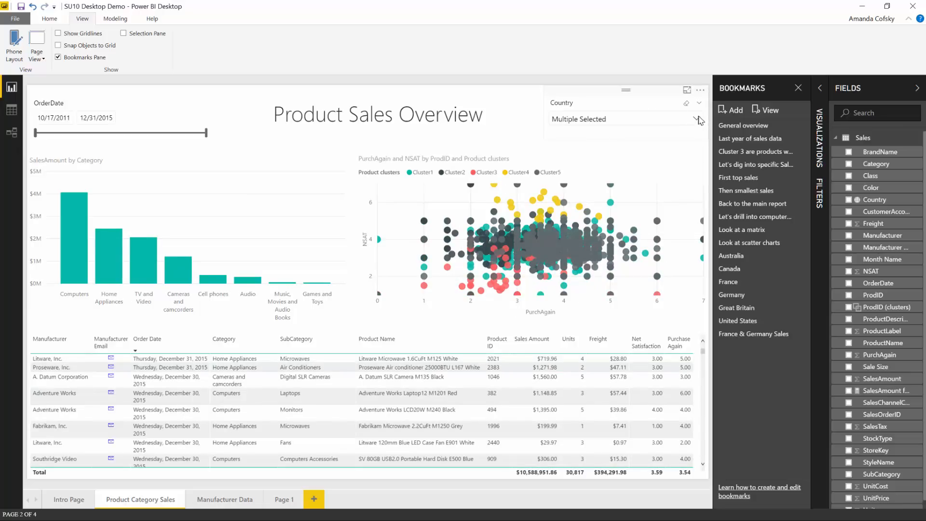
Add a bookmark of the current filtered view and name it "Canada & Australia Sales"
click(731, 111)
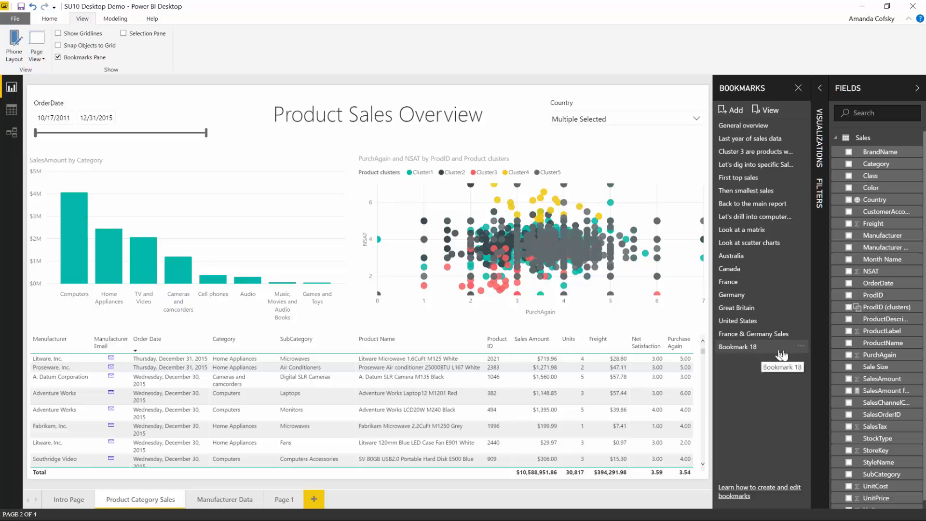
double_click(741, 351)
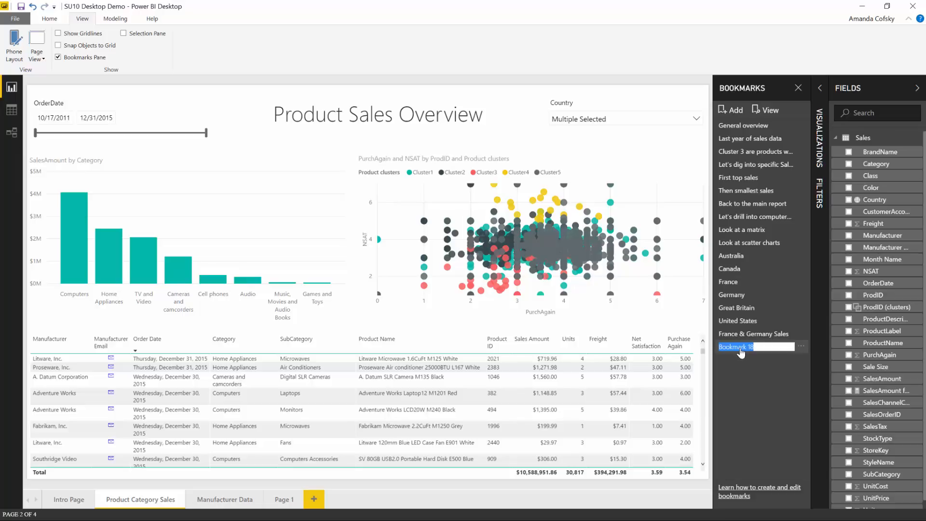
text(Canda)
key(BackSpace)
key(BackSpace)
text(ada & Australia Sales)
key(Return)
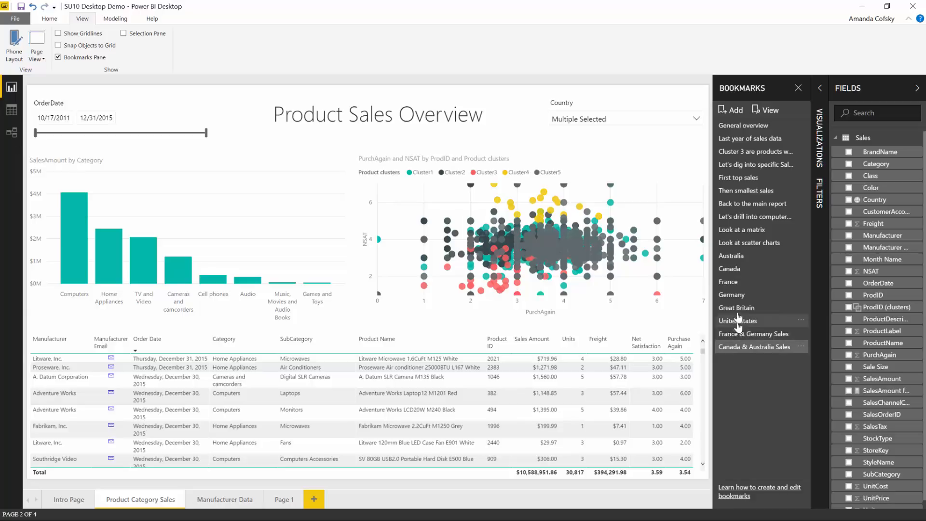
mouse_move(741, 351)
mouse_down()
mouse_move(742, 313)
mouse_move(741, 347)
mouse_up()
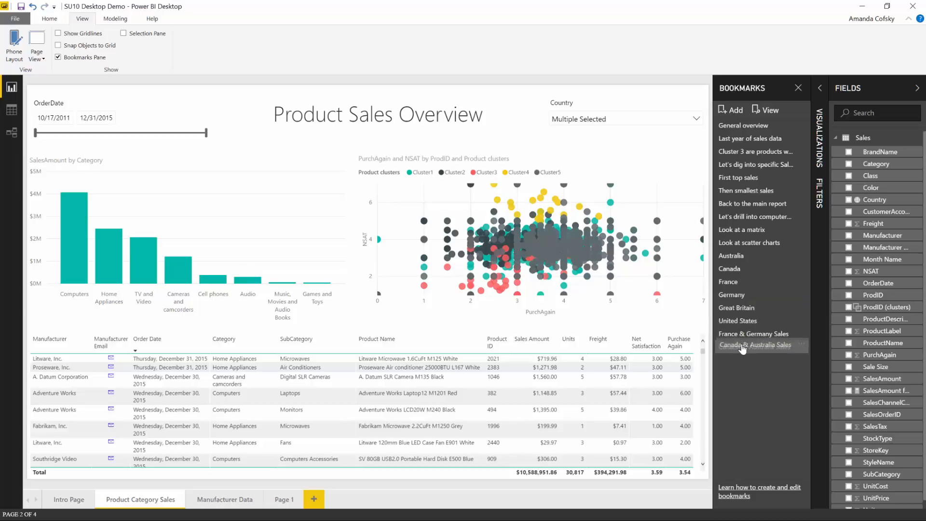
click(801, 347)
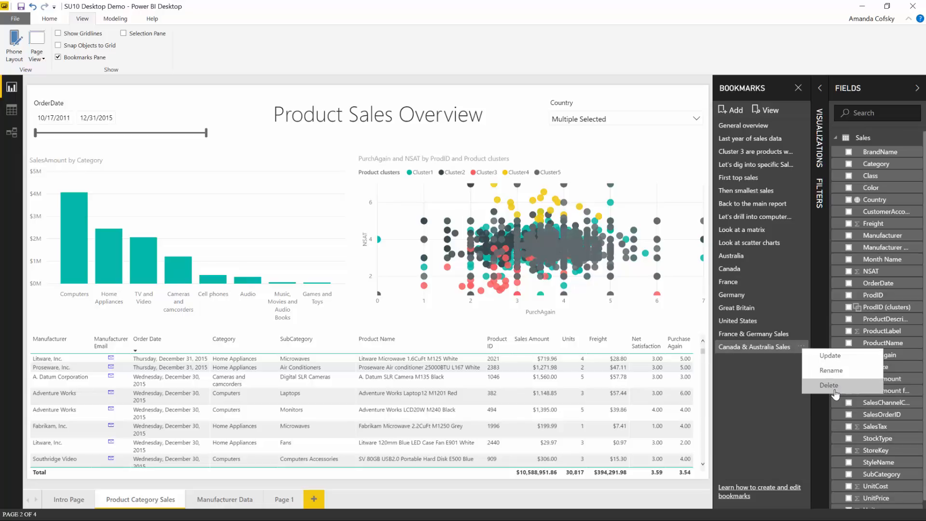
click(756, 388)
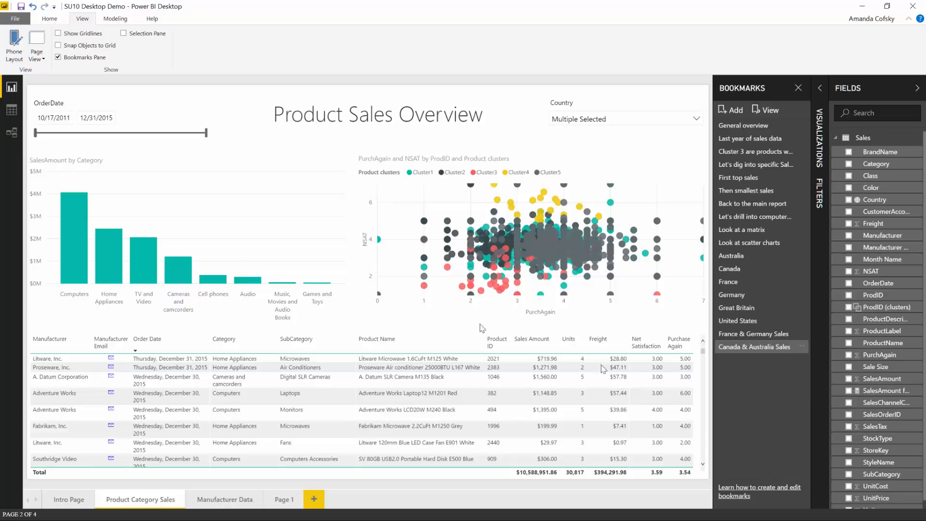
Set the OrderDate slicer's start to 4/20/2014, update the Canada & Australia Sales bookmark with it, and clear the date filter
drag(36, 134, 138, 142)
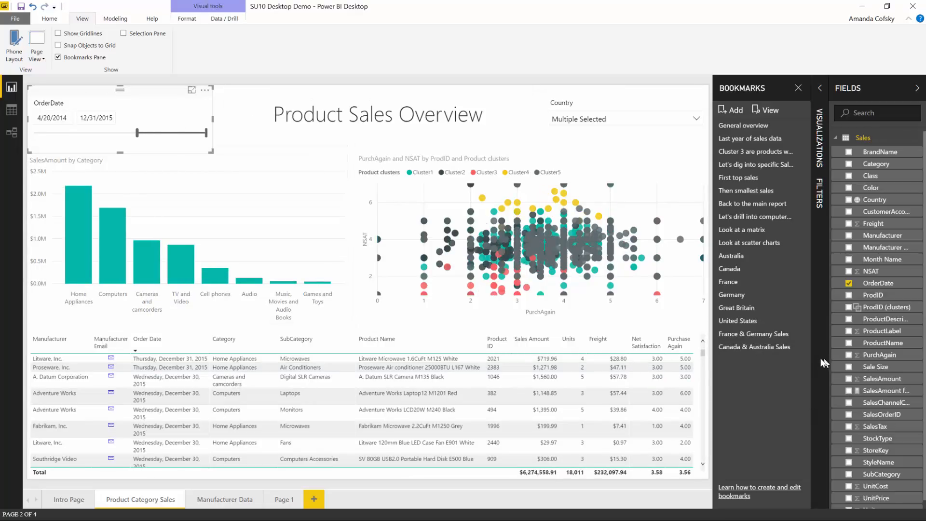
click(803, 348)
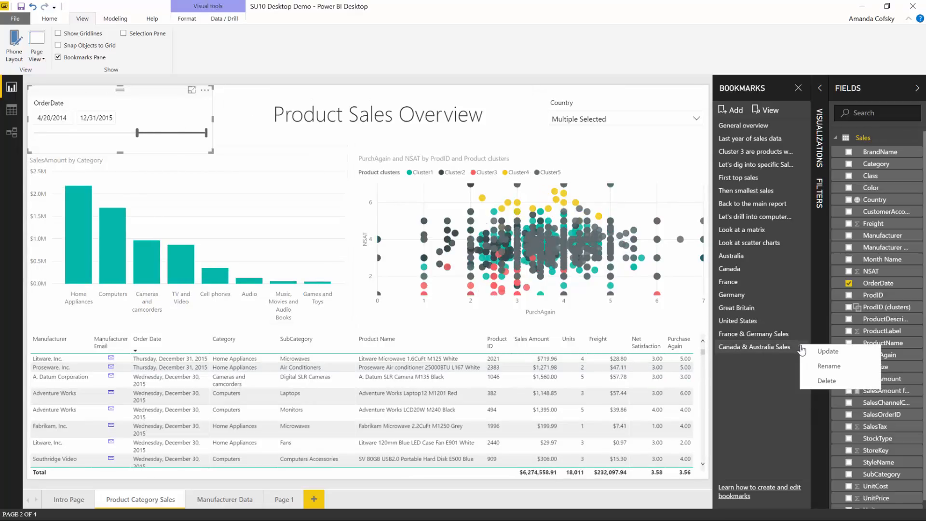
click(823, 359)
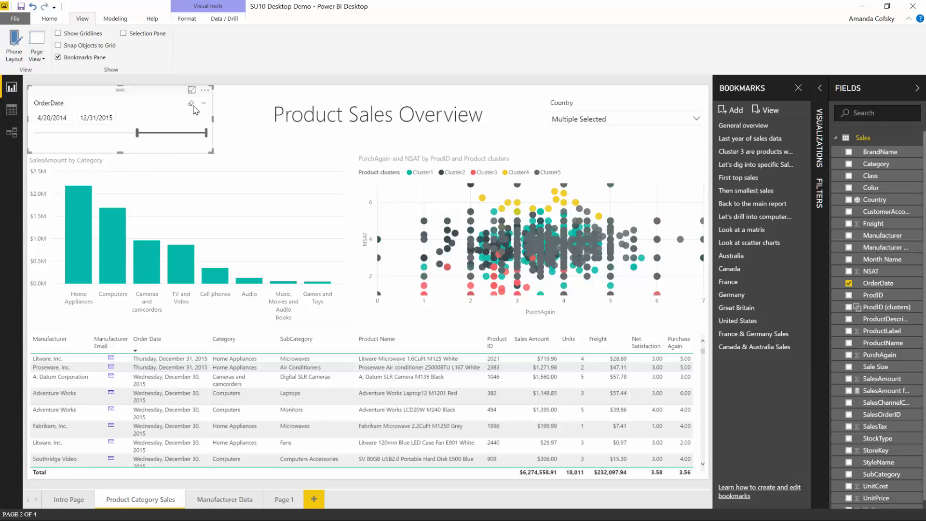
click(192, 105)
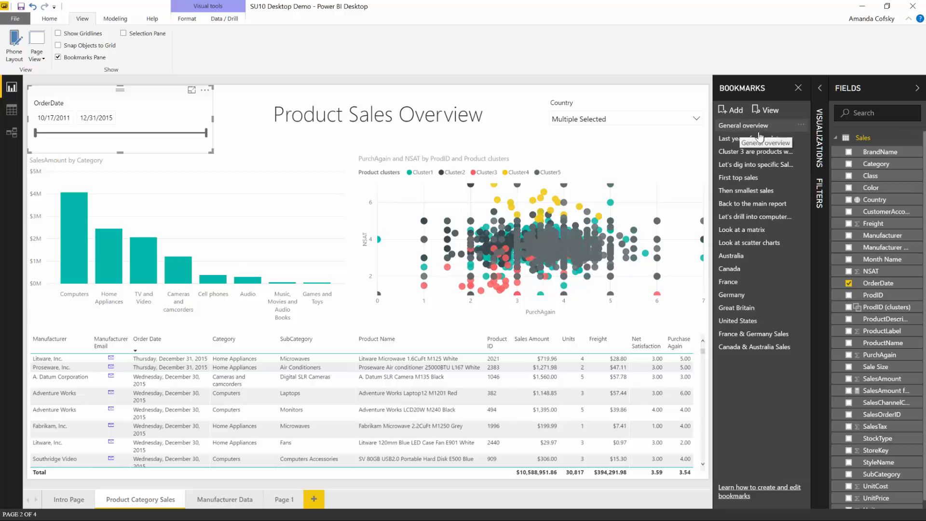
View the General overview, Last year of sales data and "Let's dig into specific Sal..." bookmarks, and return from the focused table to the report
click(734, 127)
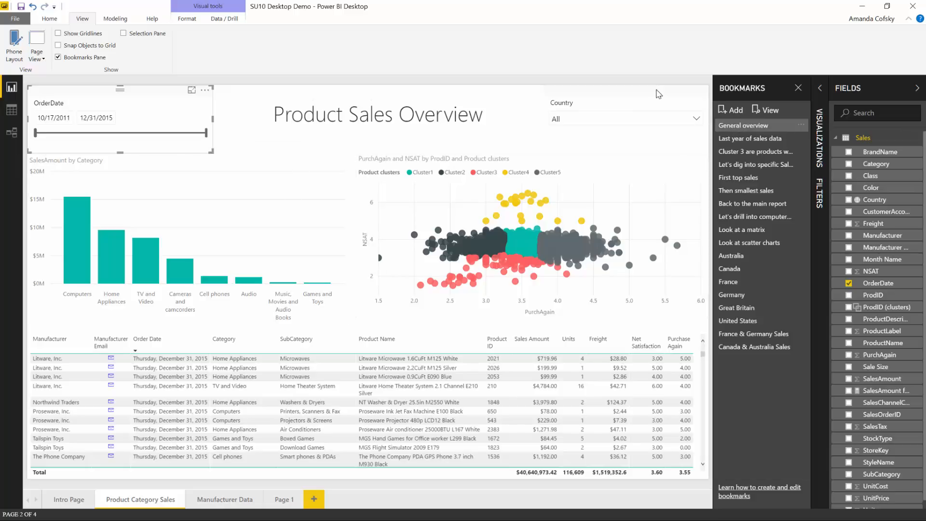
click(736, 138)
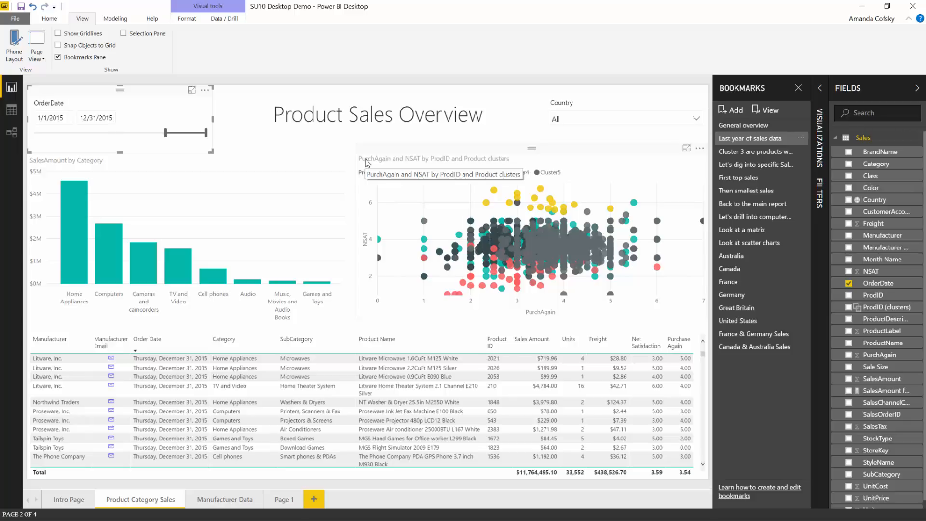
click(380, 84)
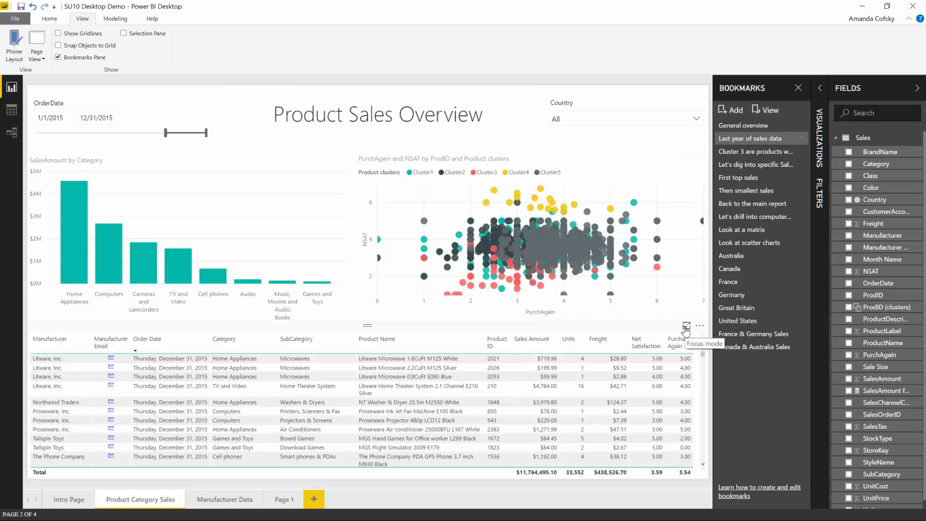
click(744, 167)
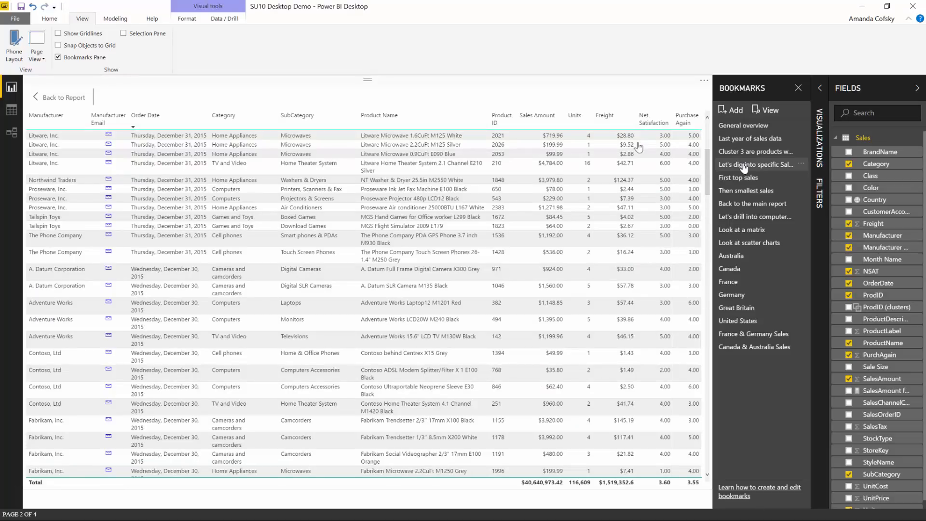
click(61, 99)
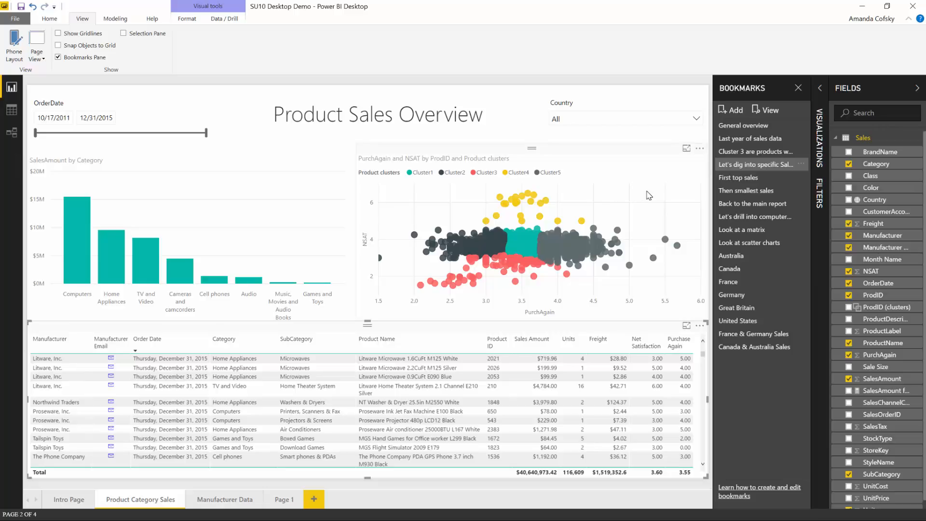
Spotlight the PurchAgain and NSAT scatter chart, and exit the spotlight
click(699, 150)
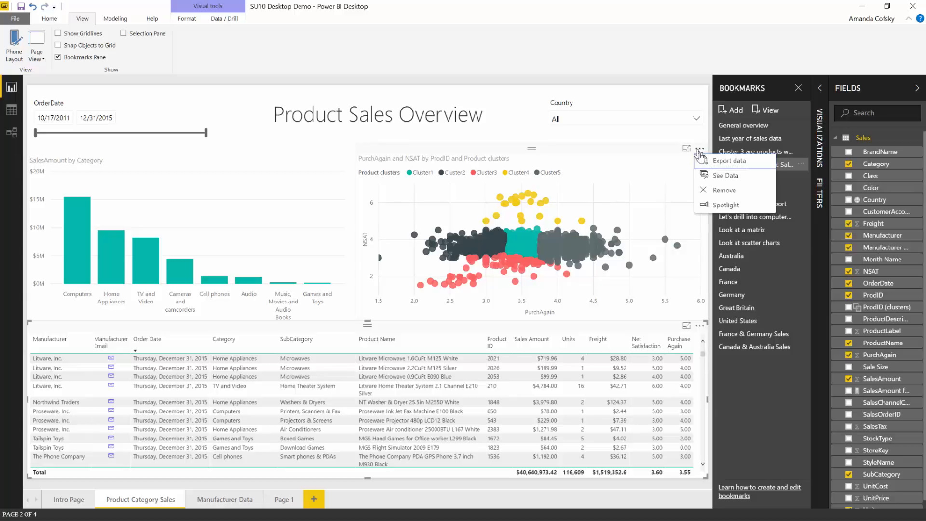
click(719, 207)
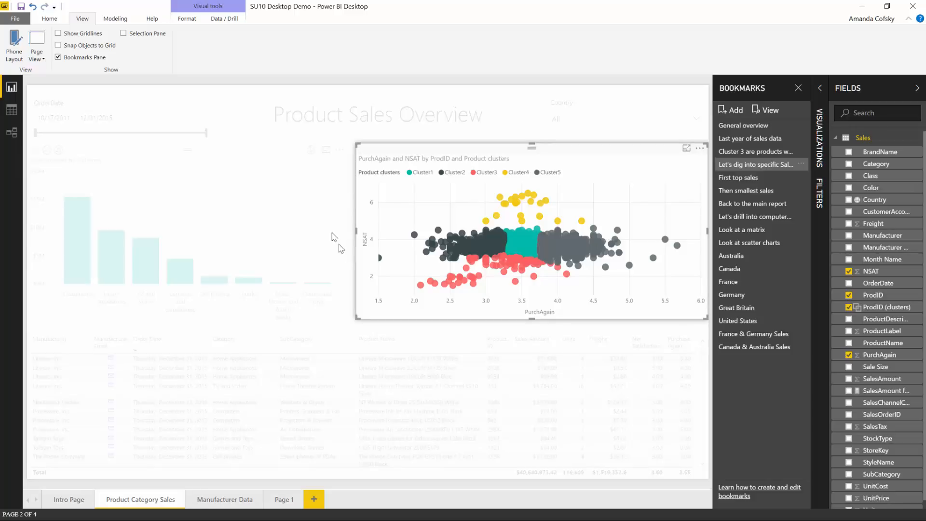
click(454, 87)
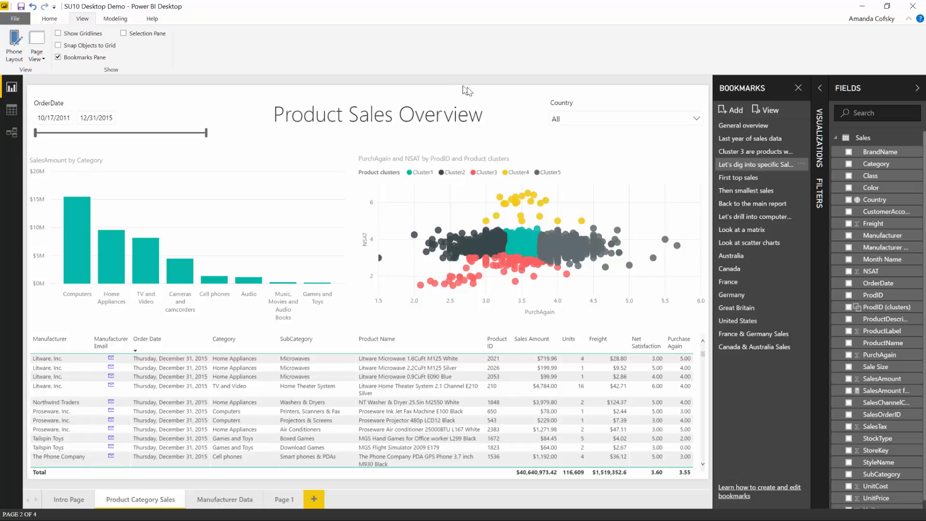
View the First top sales and Then smallest sales bookmarks, and return to the General overview bookmark
click(742, 180)
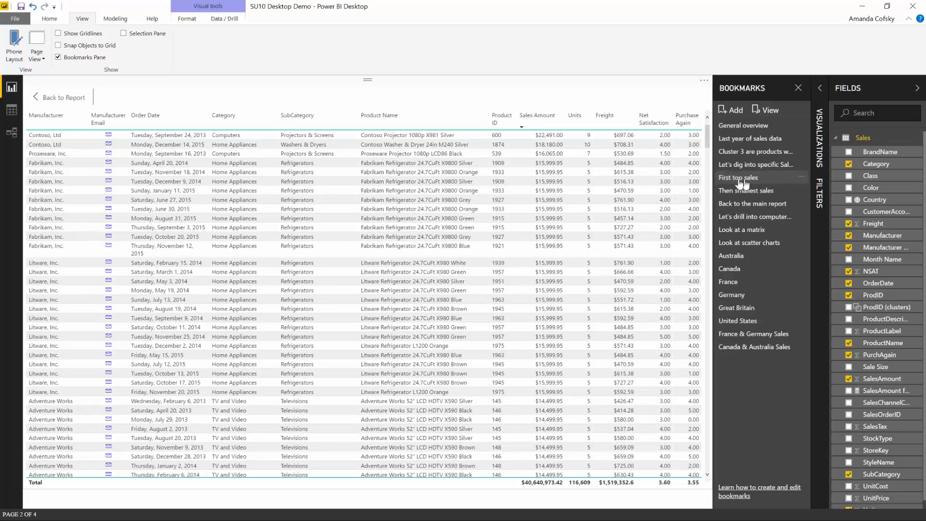
click(749, 192)
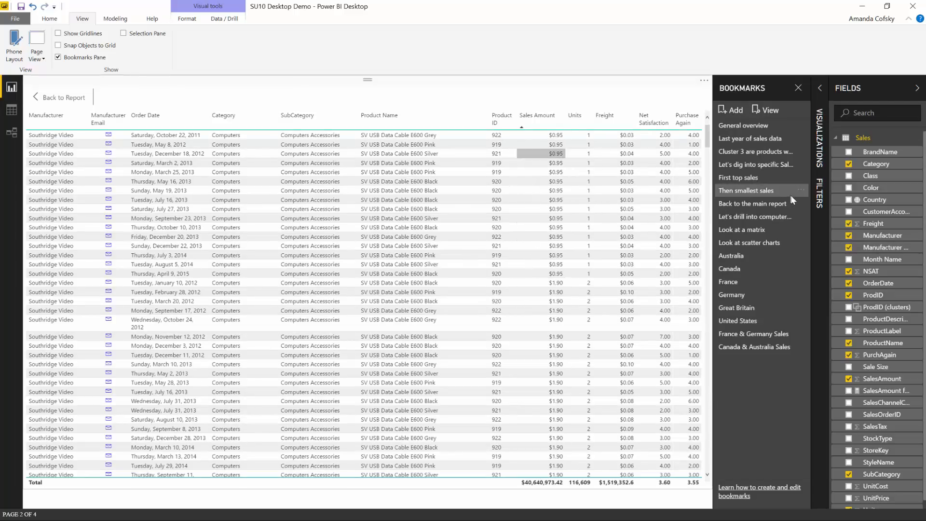
mouse_move(774, 190)
mouse_down()
mouse_move(769, 174)
mouse_move(776, 192)
mouse_up()
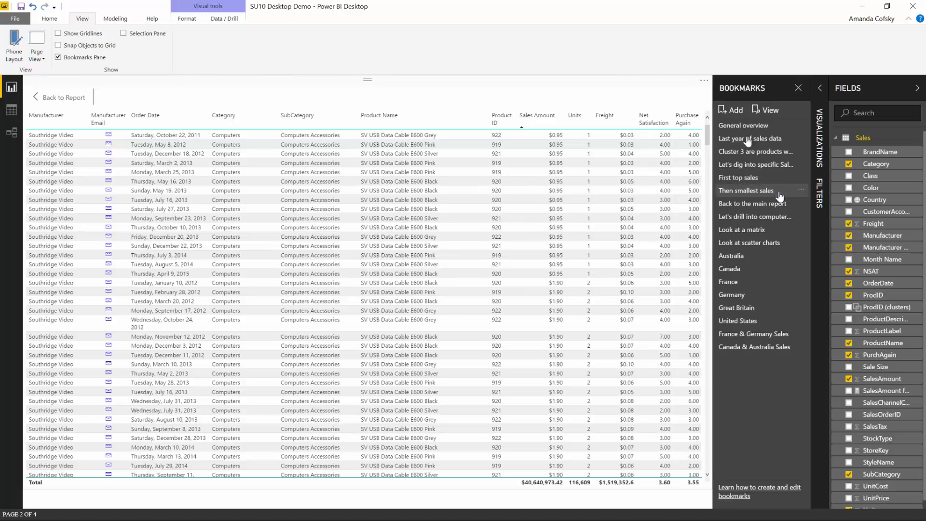
click(735, 126)
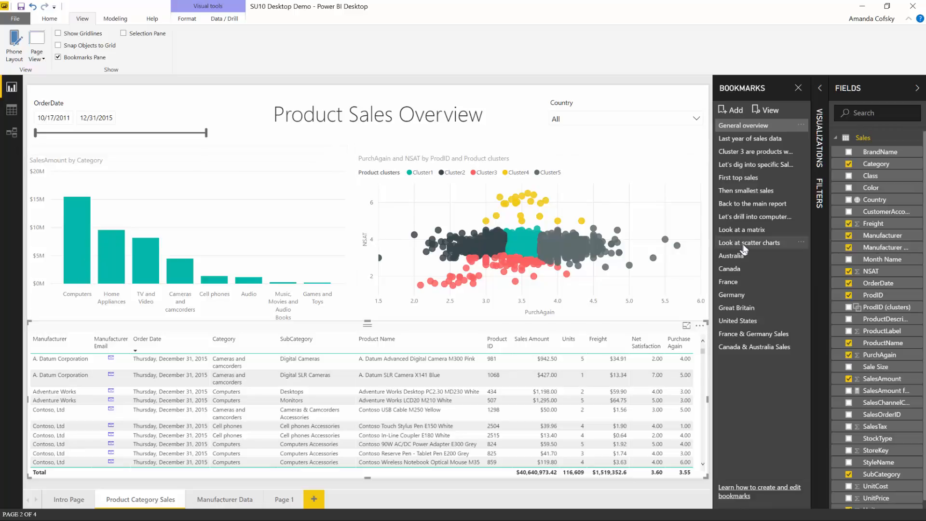
View the "Let's drill into computer..." bookmark with its spotlighted column chart, and go back to General overview
click(747, 219)
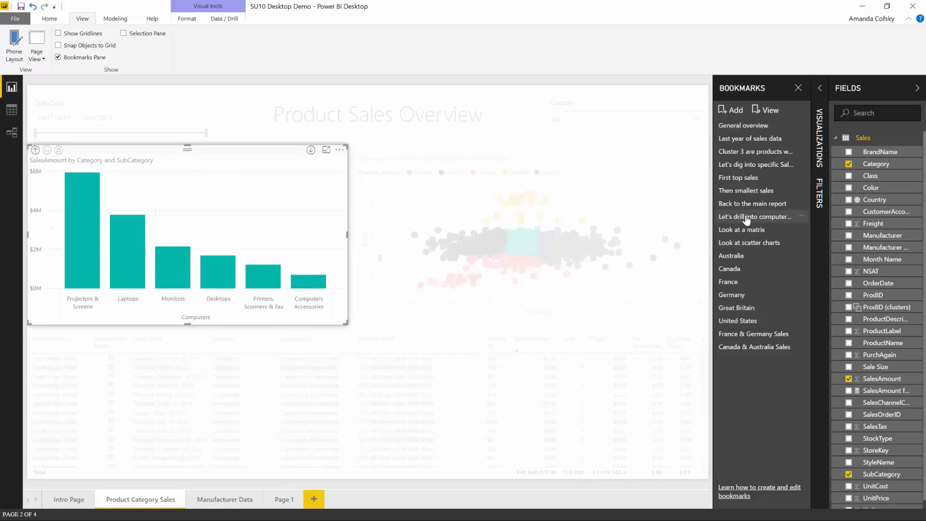
mouse_move(213, 273)
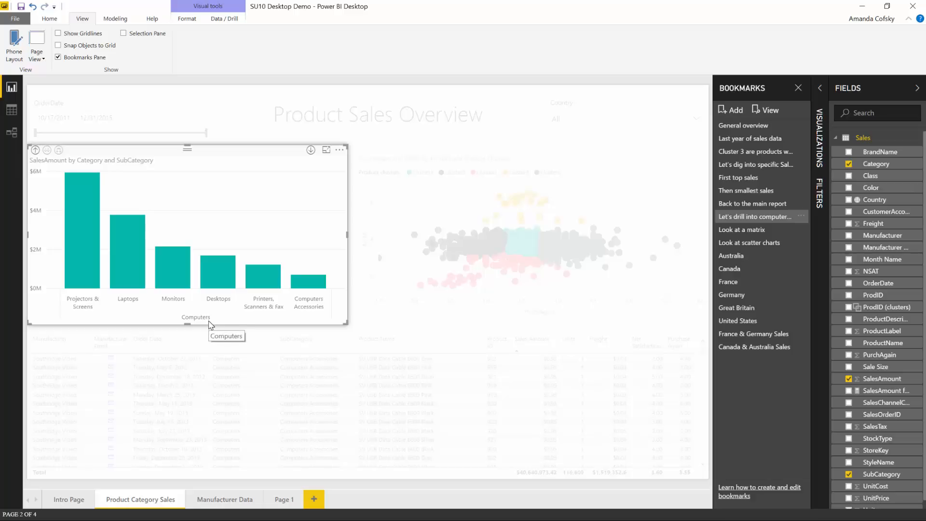
click(739, 126)
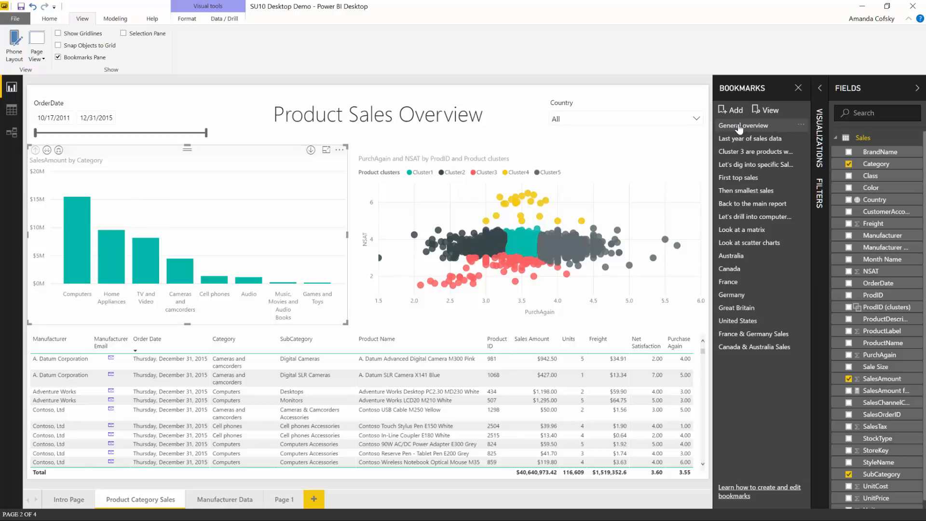
click(738, 127)
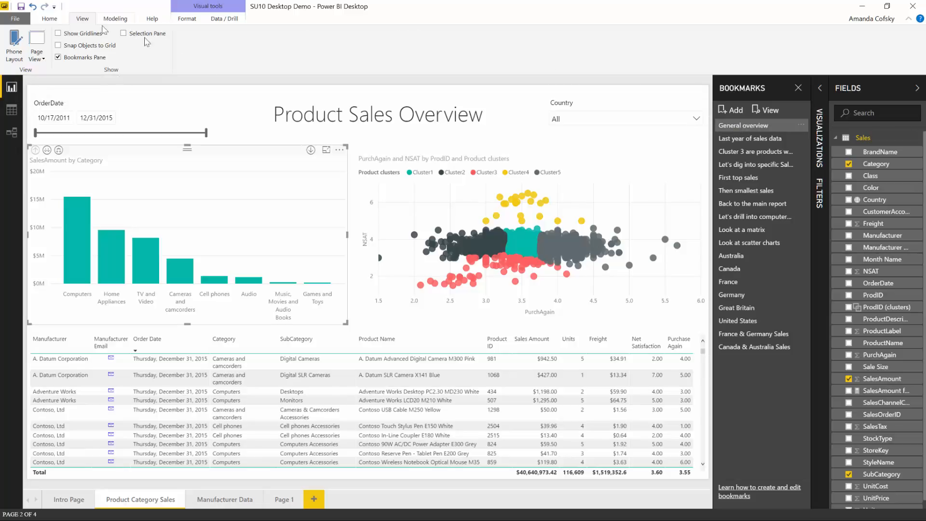
Show the Selection pane and select the table and the PurchAgain and NSAT scatter chart in turn from its list
click(124, 34)
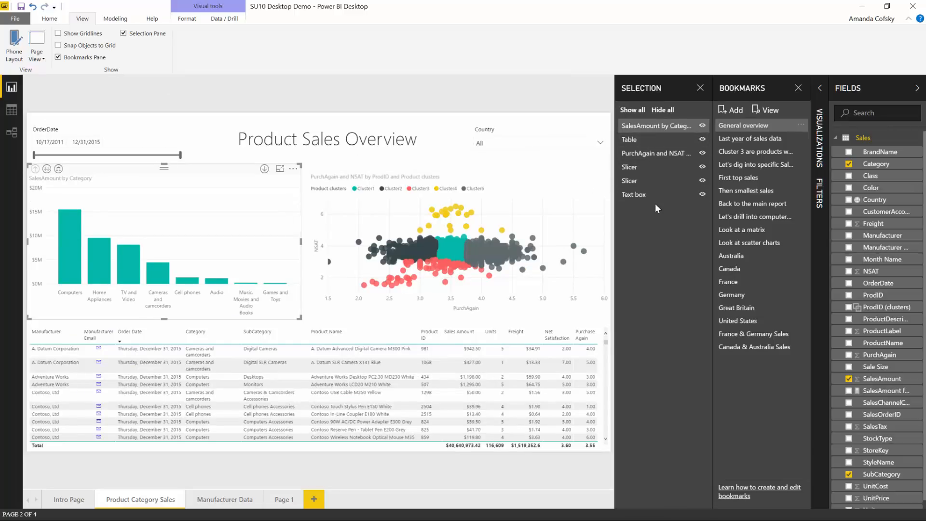
click(654, 141)
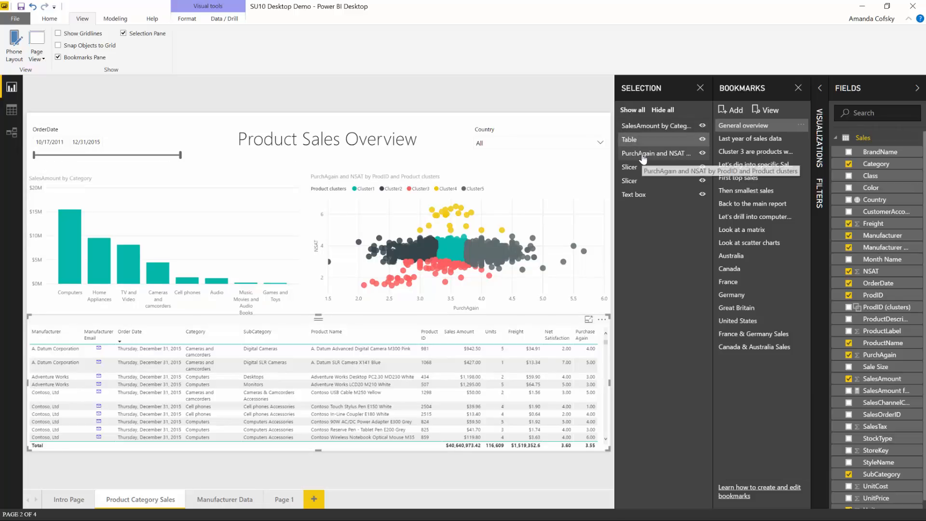
click(651, 155)
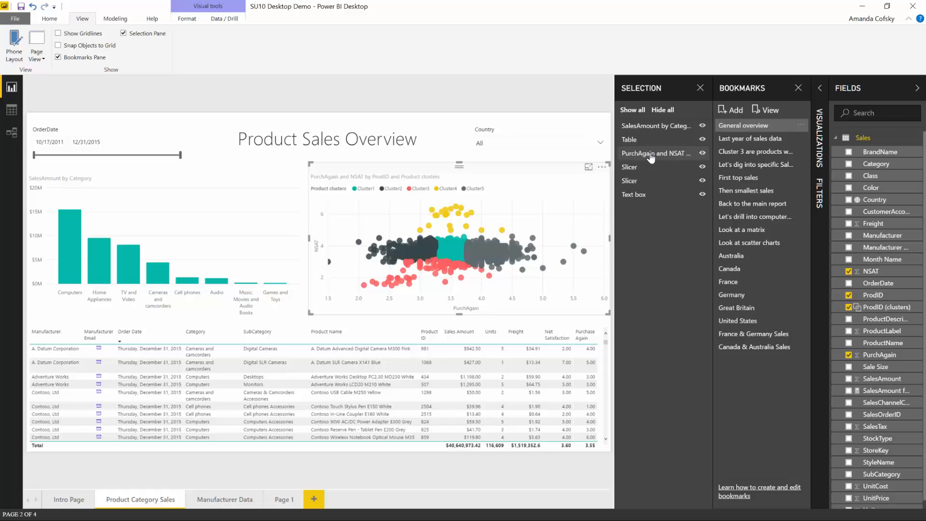
Hide and show the PurchAgain and NSAT scatter chart twice, and close the Selection pane
click(703, 153)
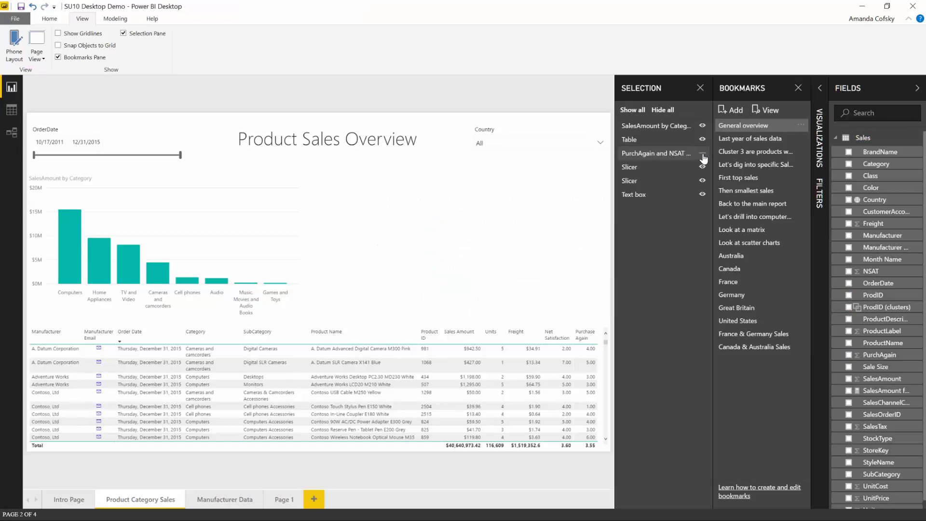
click(703, 154)
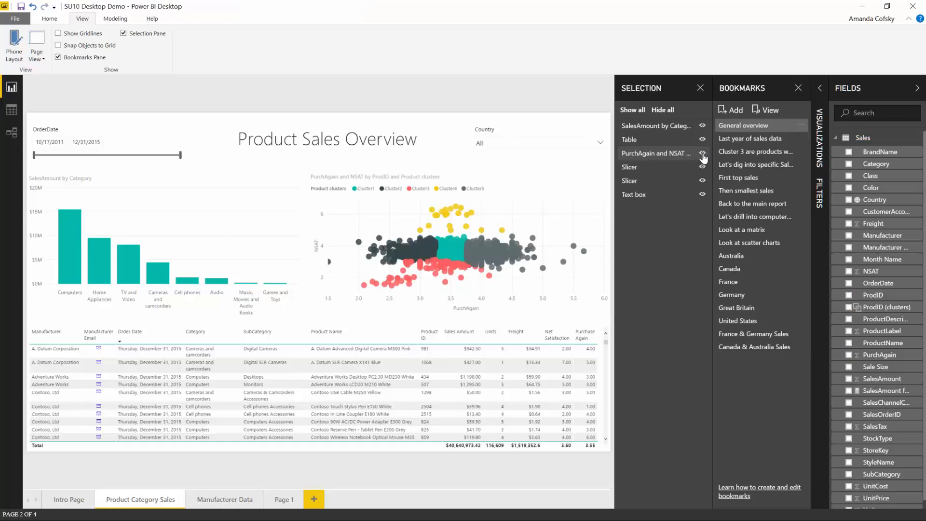
click(703, 154)
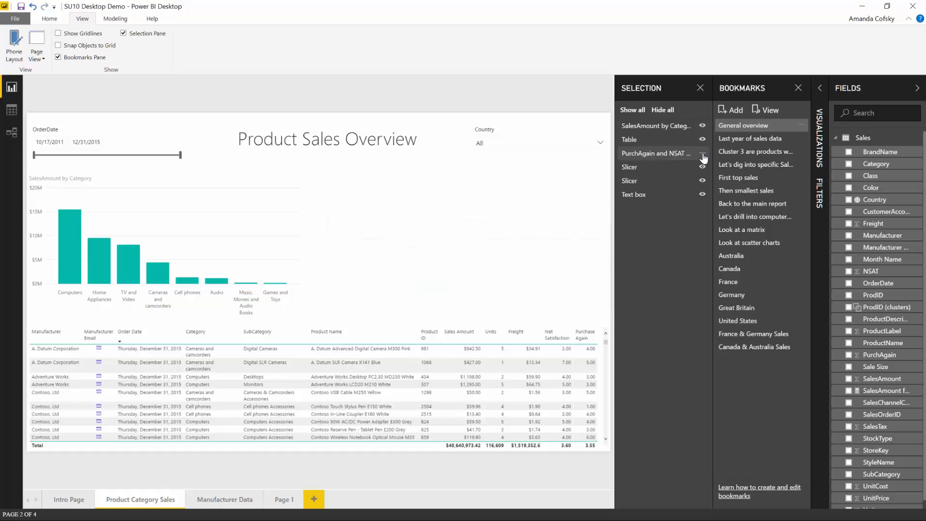
click(703, 154)
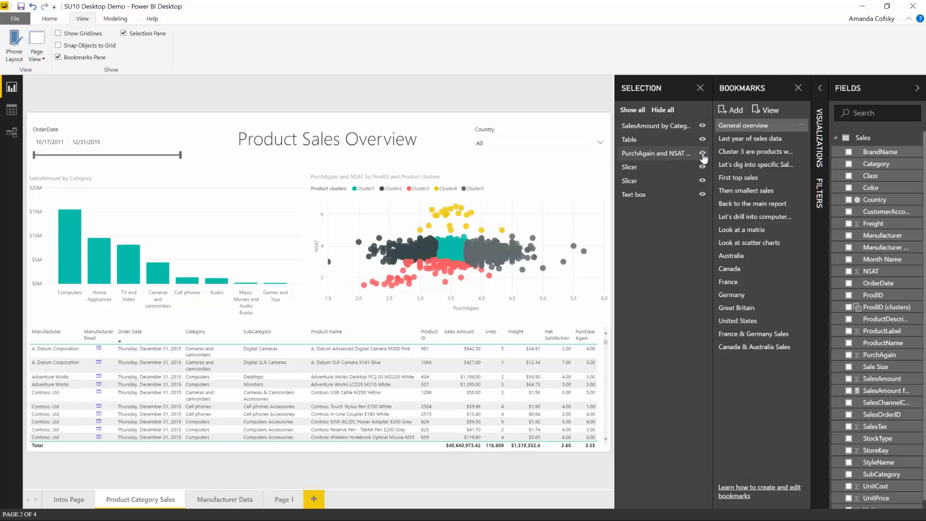
click(700, 88)
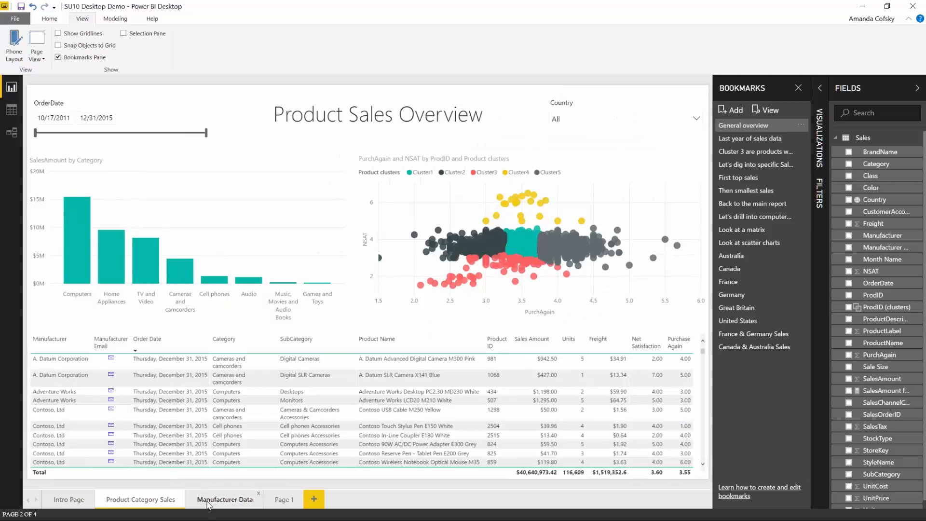
On the Manufacturer Data page, inspect the link type and linked bookmark of the Scatter/Matrix toggle image
click(208, 503)
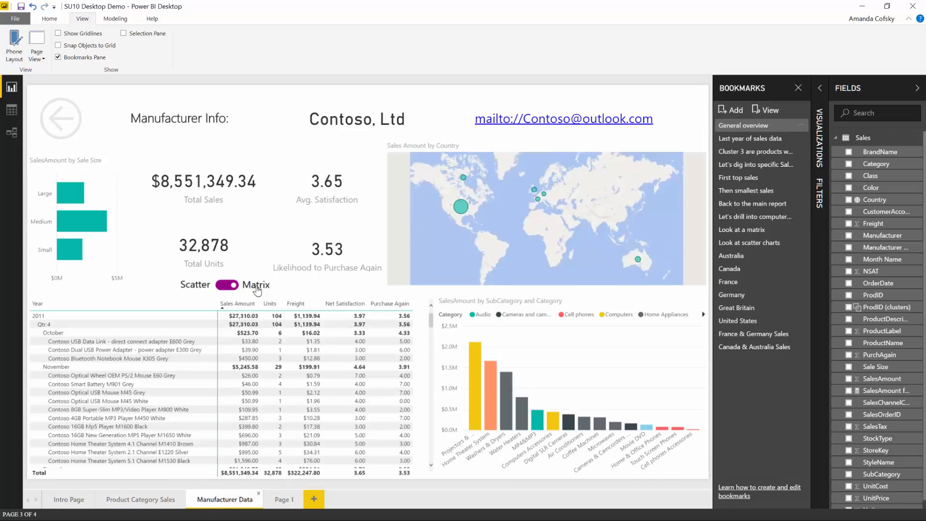
click(257, 290)
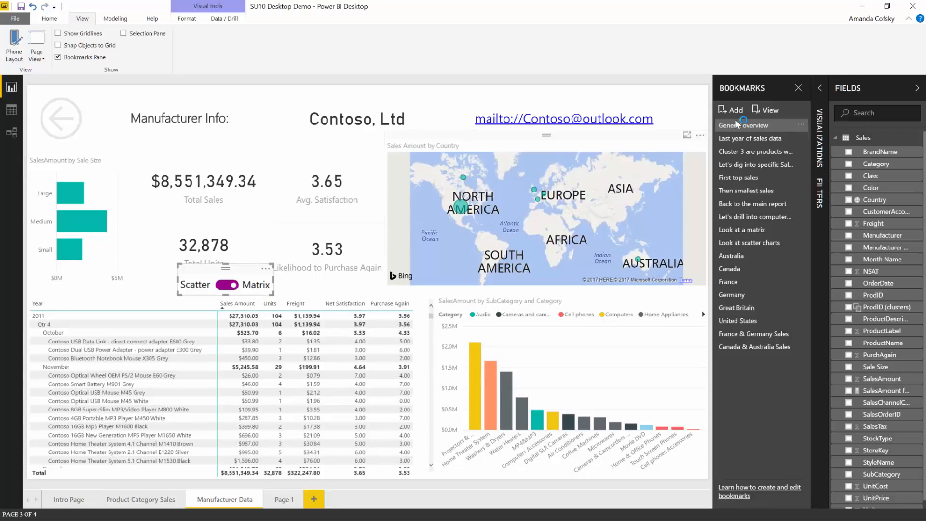
click(822, 87)
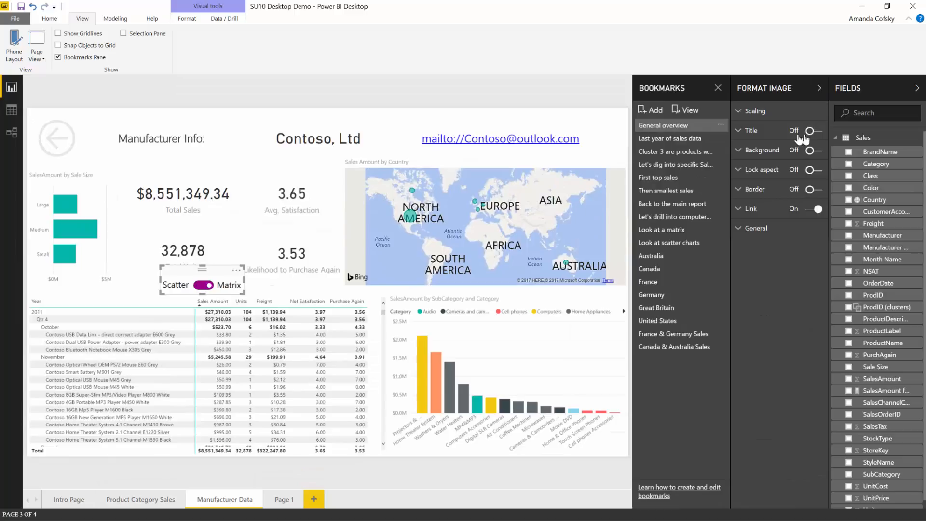
click(761, 211)
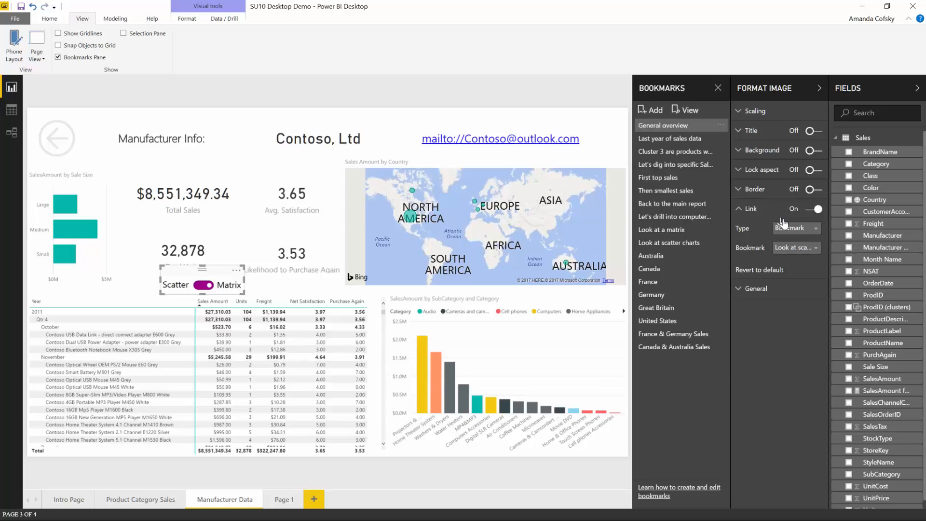
click(783, 227)
click(793, 251)
Check the back arrow's link settings, and review the bookmarks available for the Scatter/Matrix toggle image's link
click(70, 148)
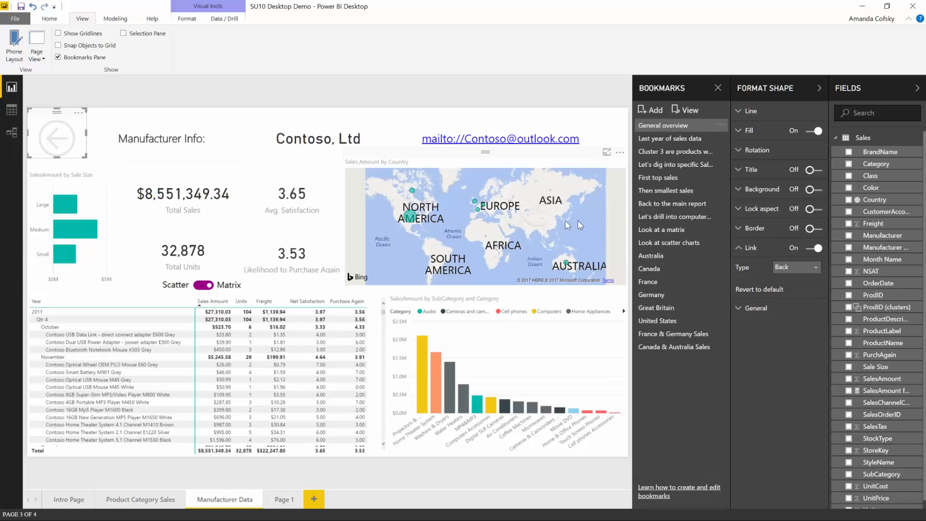
click(202, 286)
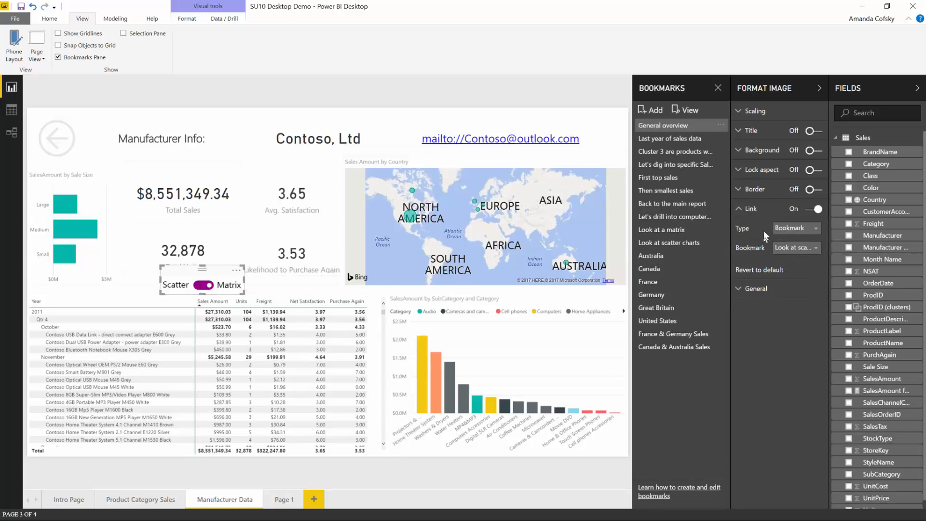
click(808, 254)
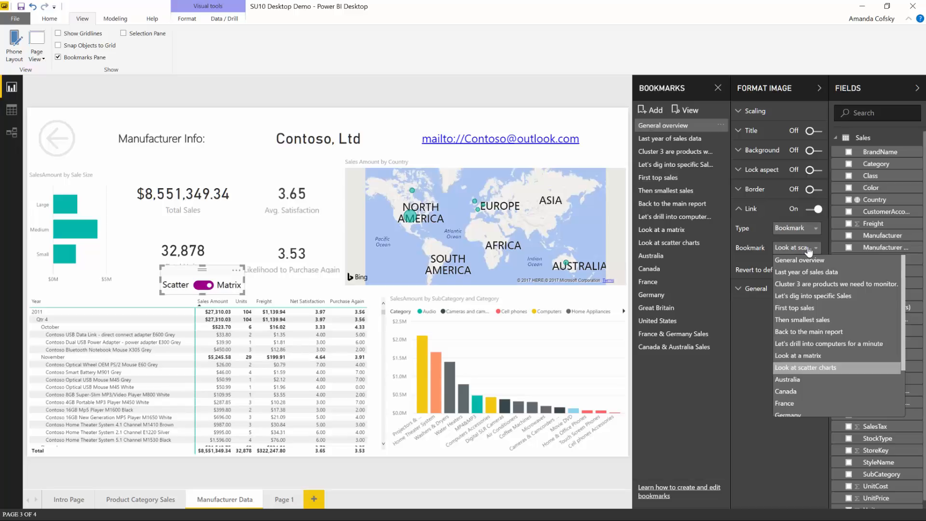
click(805, 249)
click(757, 209)
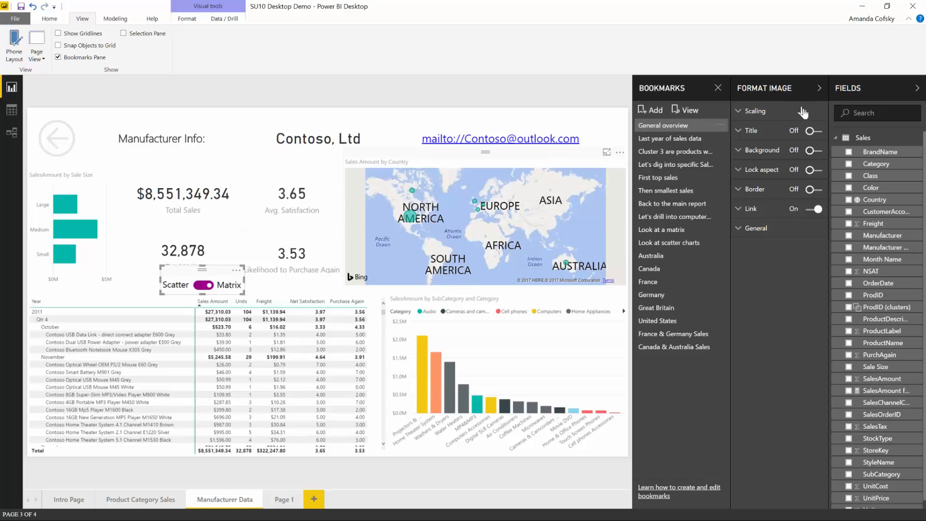
click(818, 88)
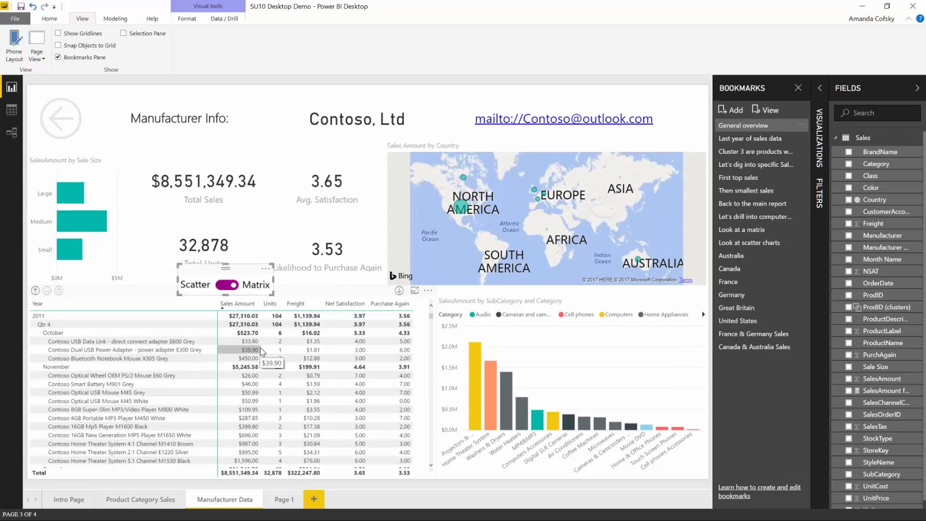
Follow the Scatter/Matrix toggle's link to the scatter charts, back to the matrix, and to the scatter charts again
ctrl+click(232, 287)
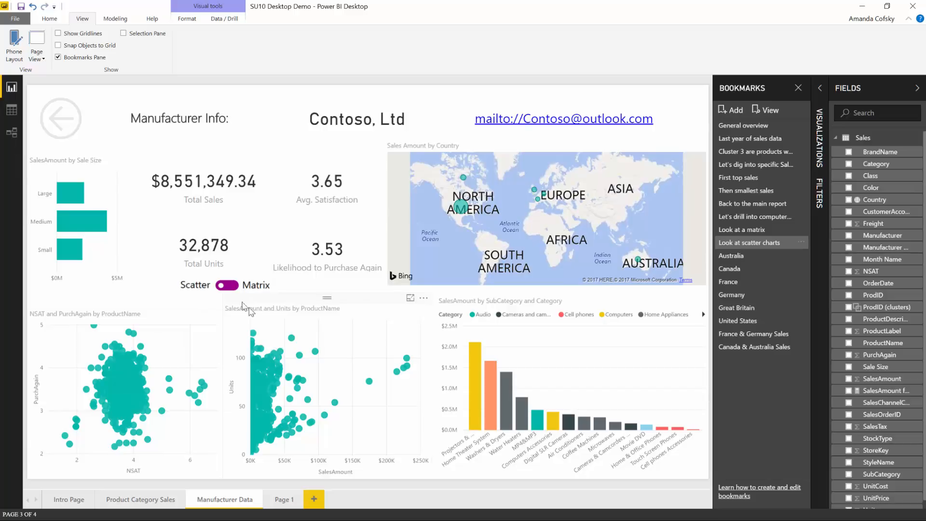
click(226, 286)
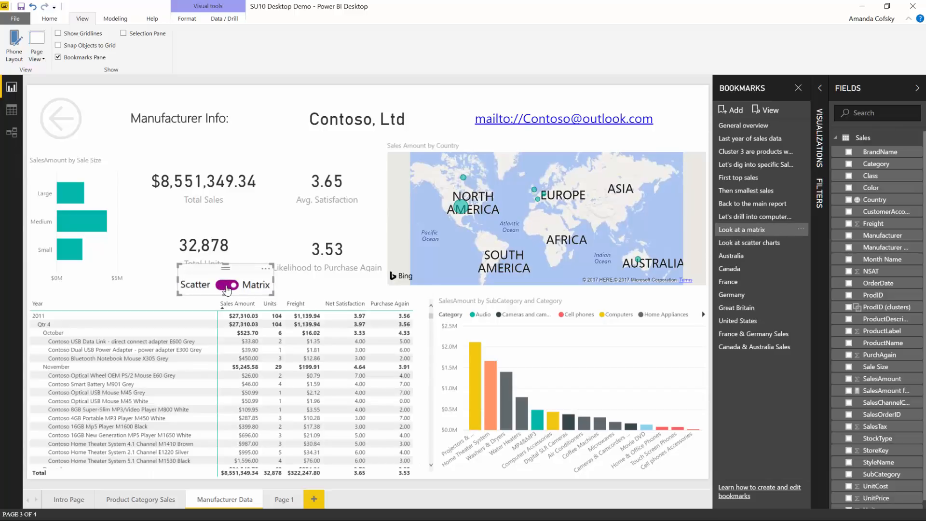
click(226, 287)
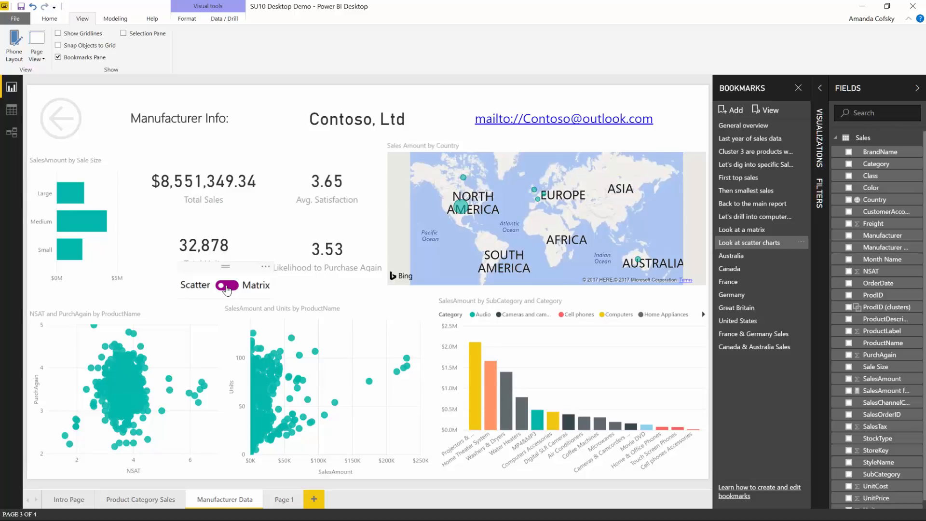
Start the bookmark slideshow with the Bookmarks pane closed, and advance from General overview past Last year of sales data
click(762, 112)
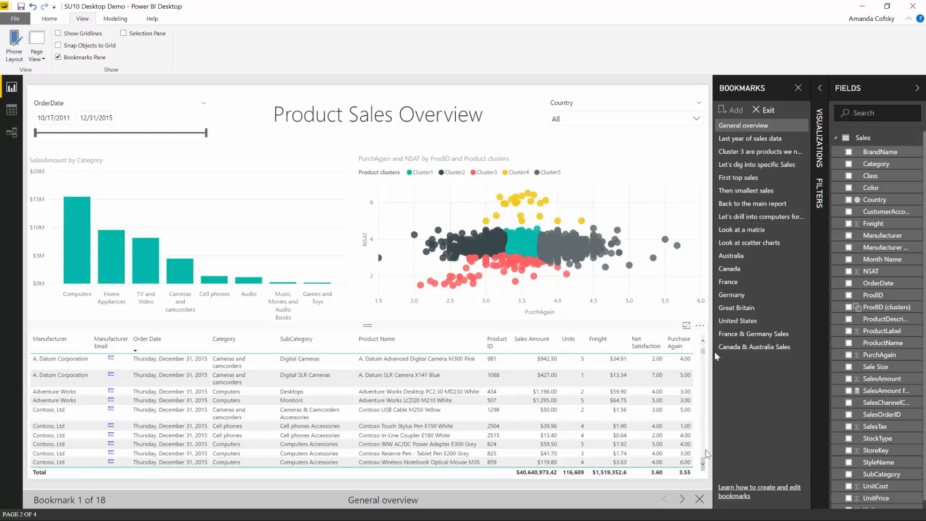
click(798, 89)
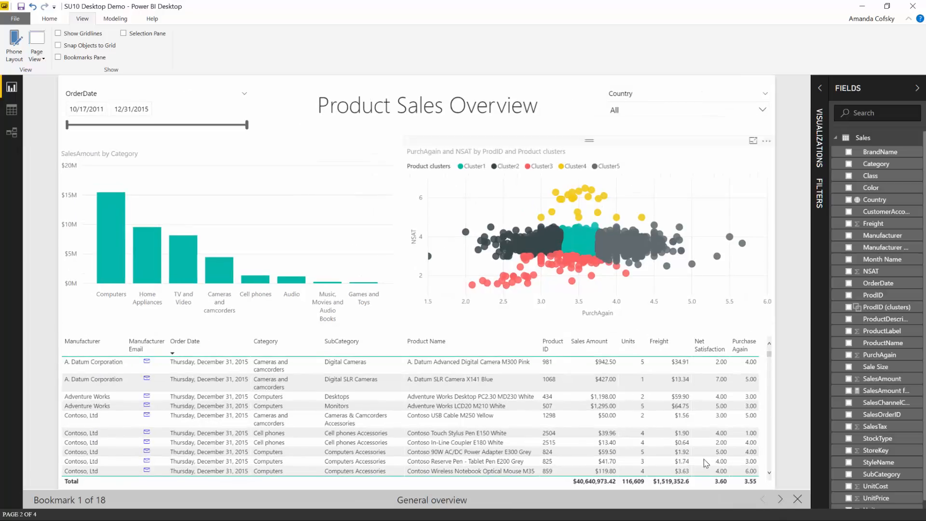
click(780, 501)
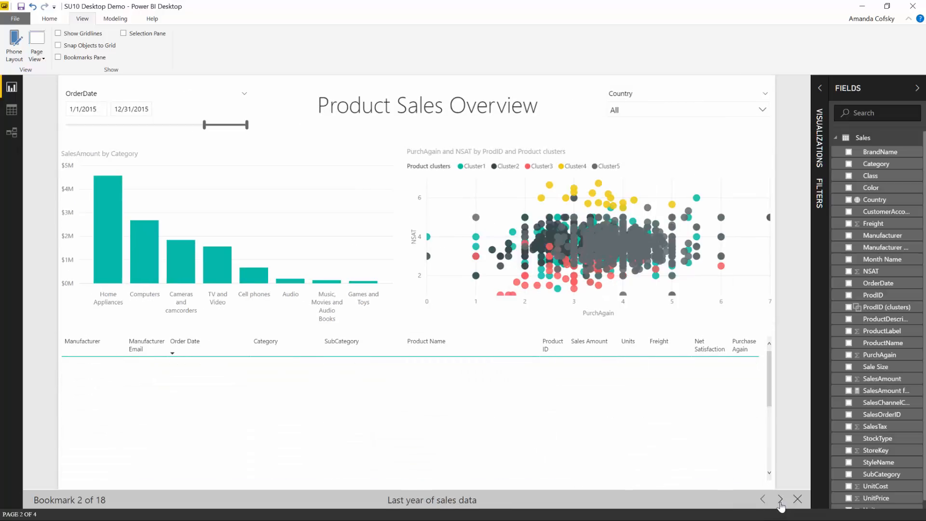
click(780, 501)
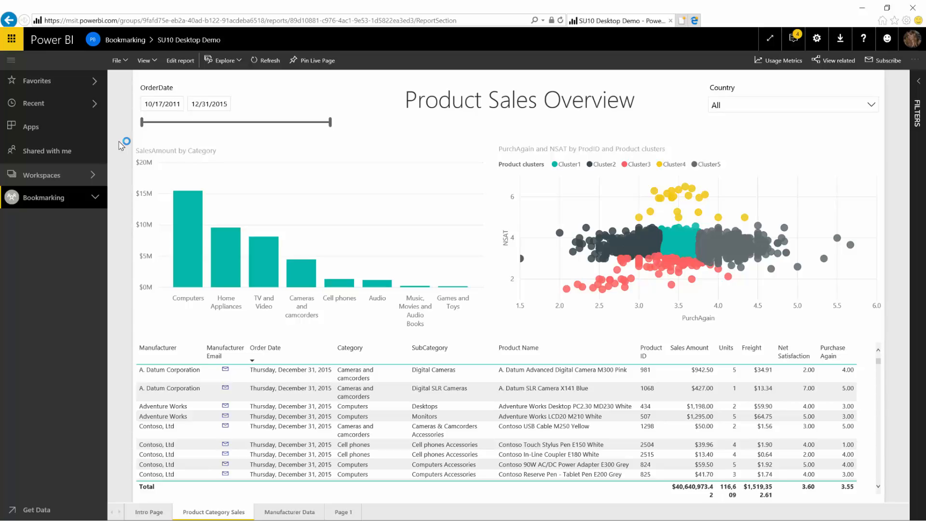
In the Power BI service, start the report's bookmark slideshow without the Bookmarks pane and present it in full screen mode
click(146, 61)
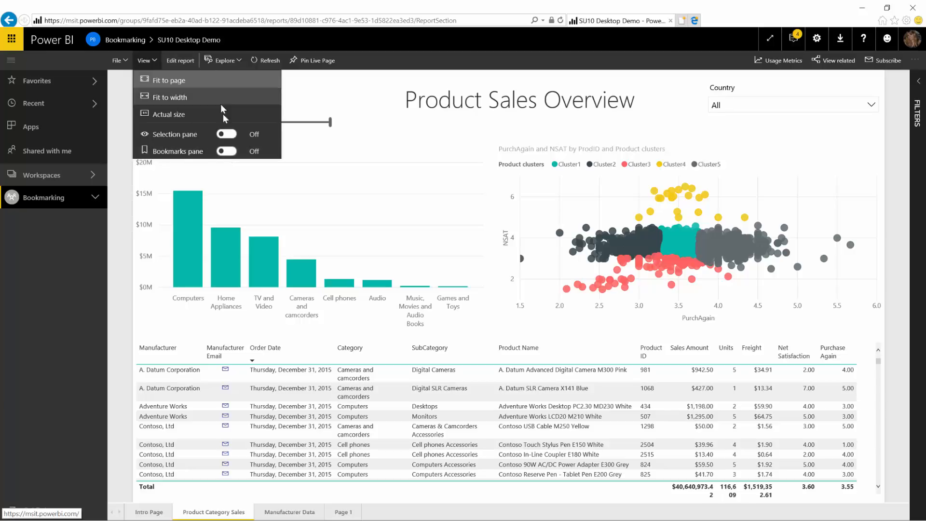
click(225, 152)
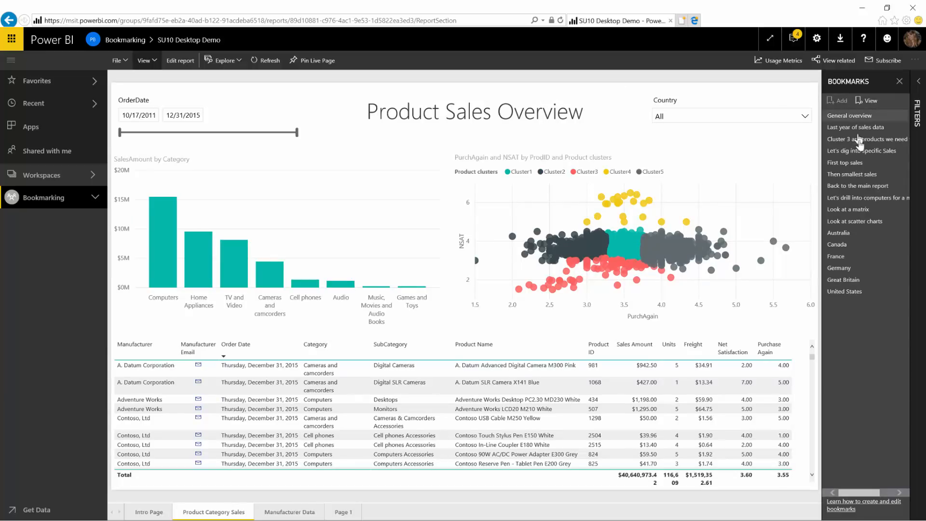
click(870, 102)
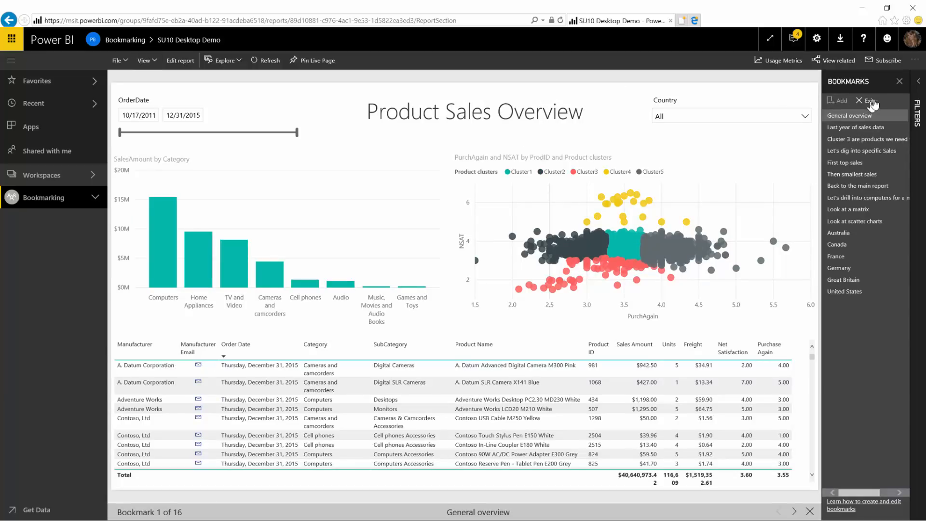
click(899, 81)
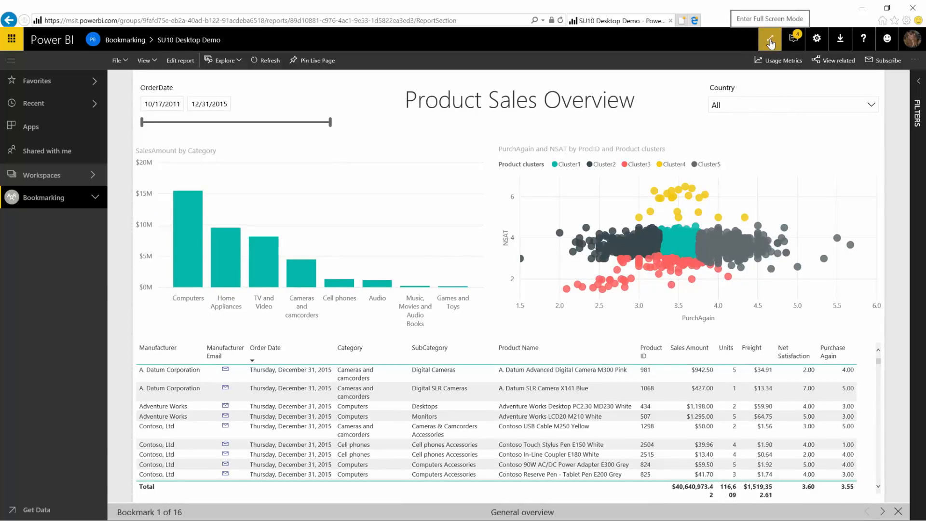
click(770, 42)
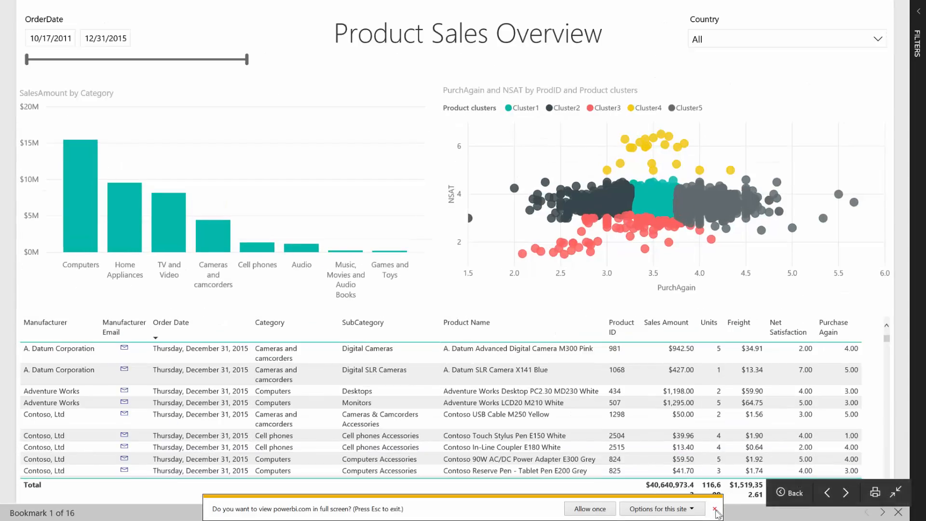
click(714, 508)
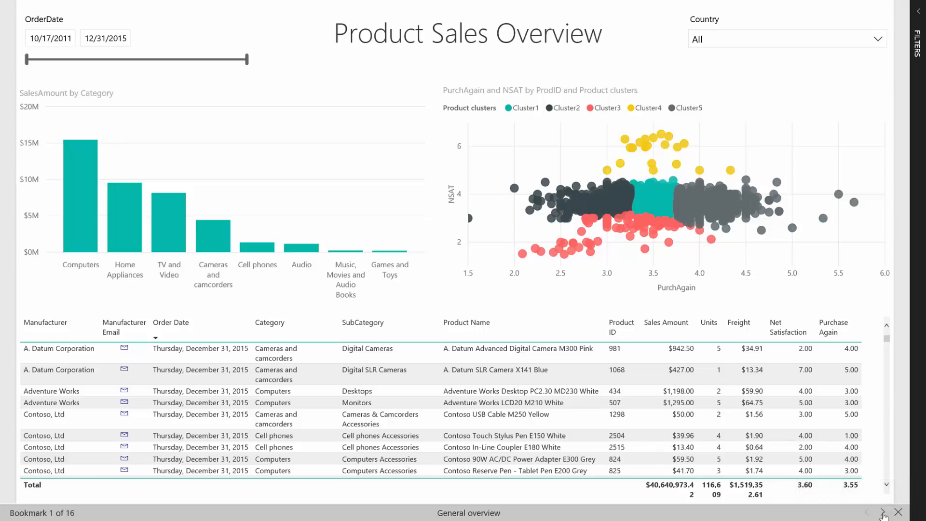
Step through the bookmarks from General overview to First top sales, and go back to "Cluster 3 are products we need to monitor."
click(883, 514)
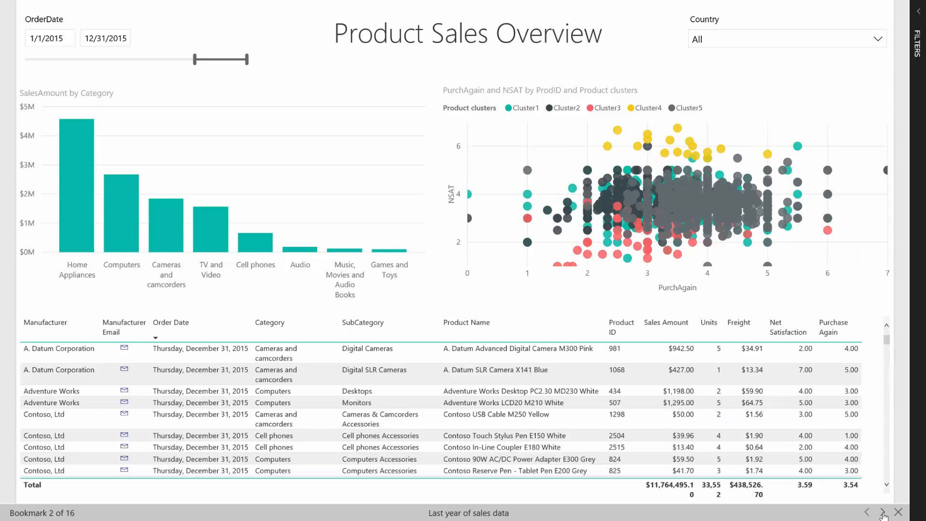
click(883, 513)
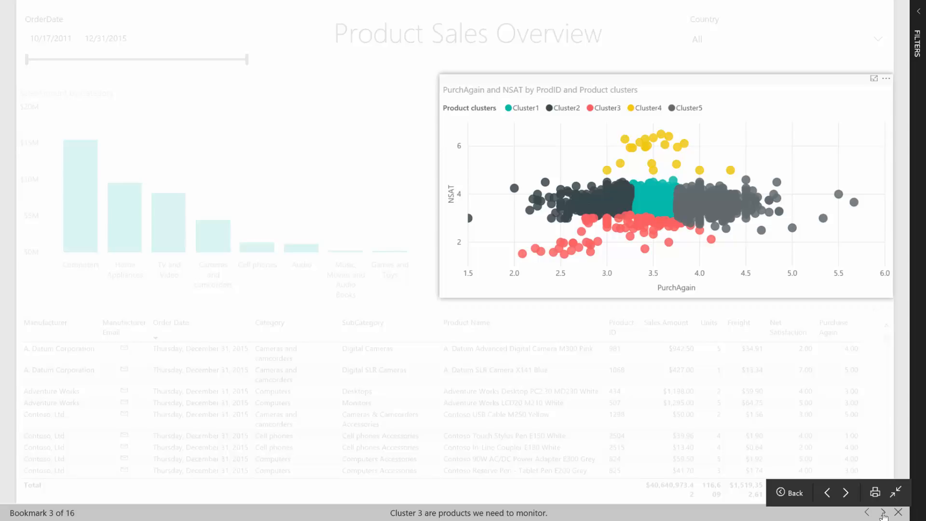
click(883, 513)
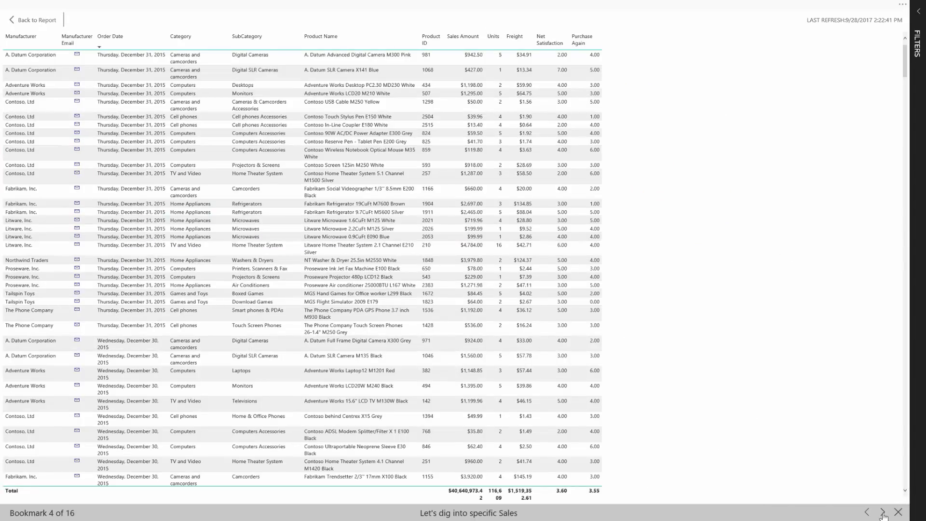
click(883, 513)
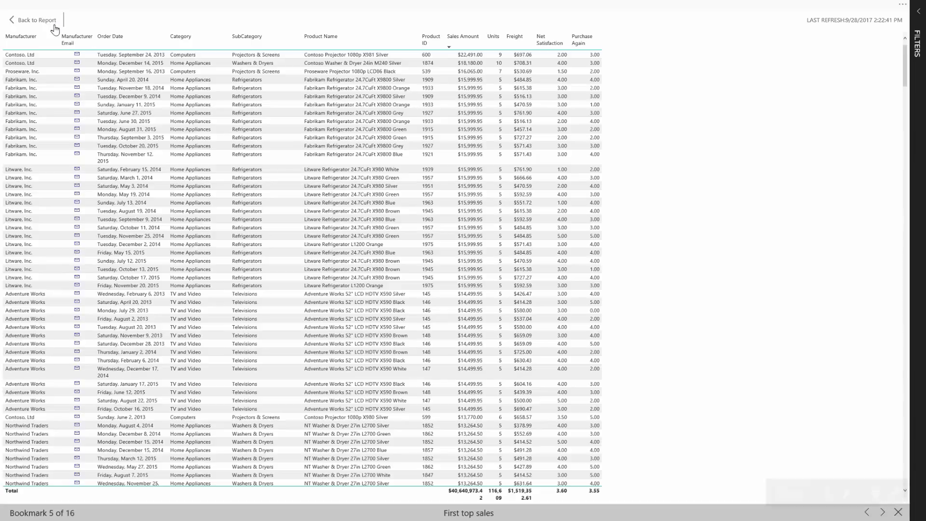
click(866, 513)
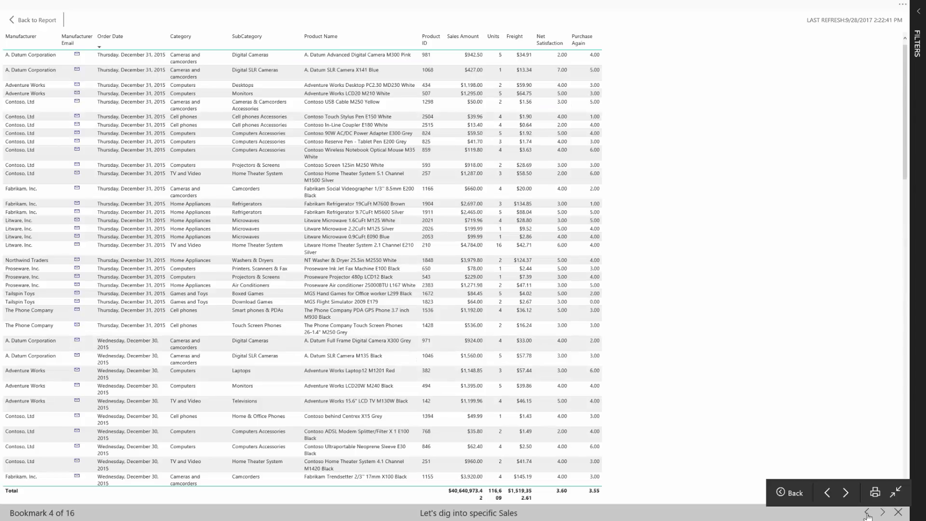
click(866, 512)
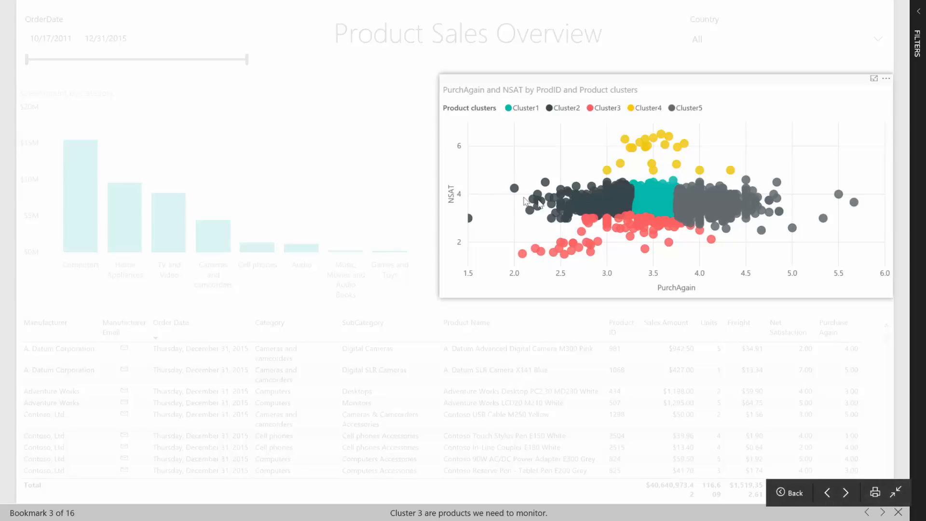
Exit the scatter chart's spotlight and cross-filter the page by the Computers column in the SalesAmount by Category chart
click(407, 161)
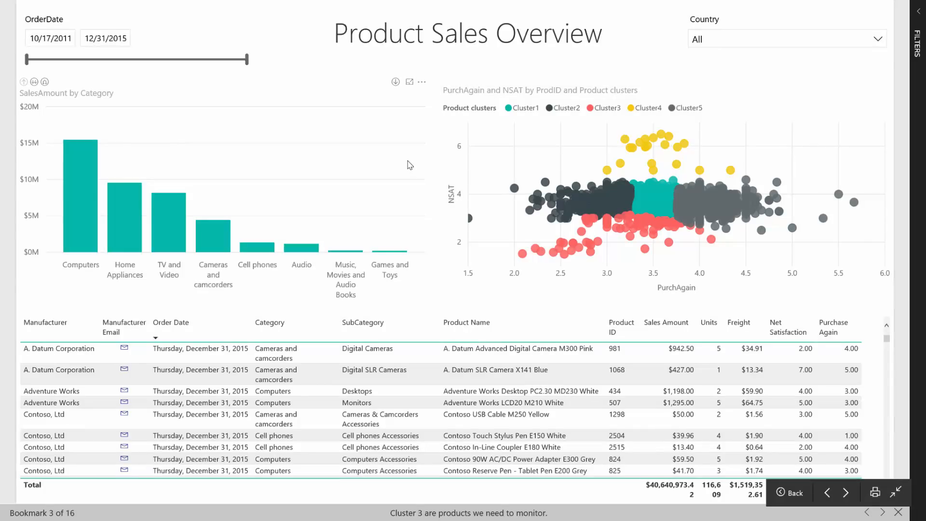
click(89, 204)
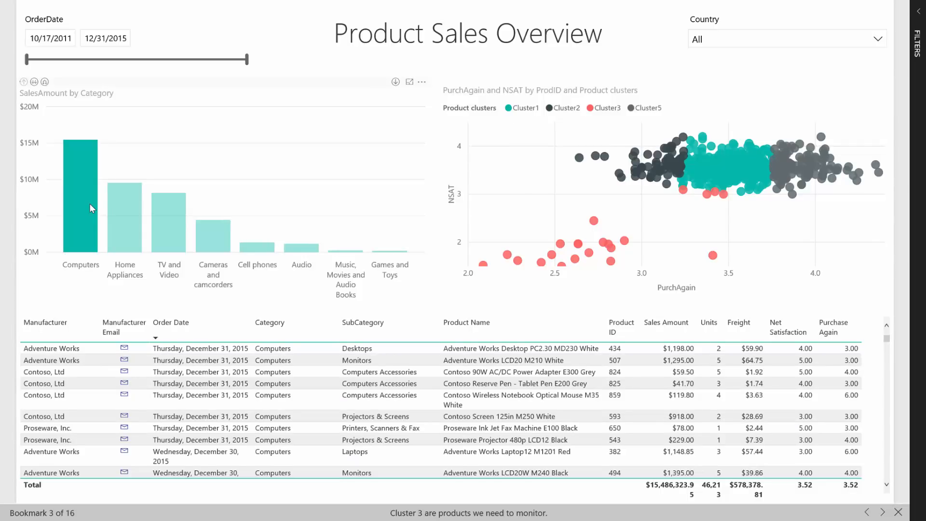
Exit full screen mode and the bookmark slideshow, and go to the report's Manufacturer Data page
key(Escape)
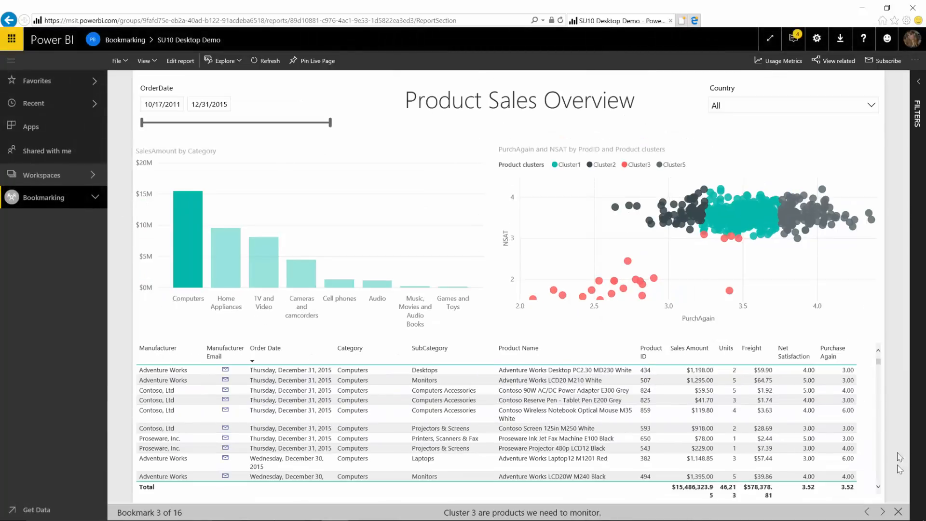
click(897, 512)
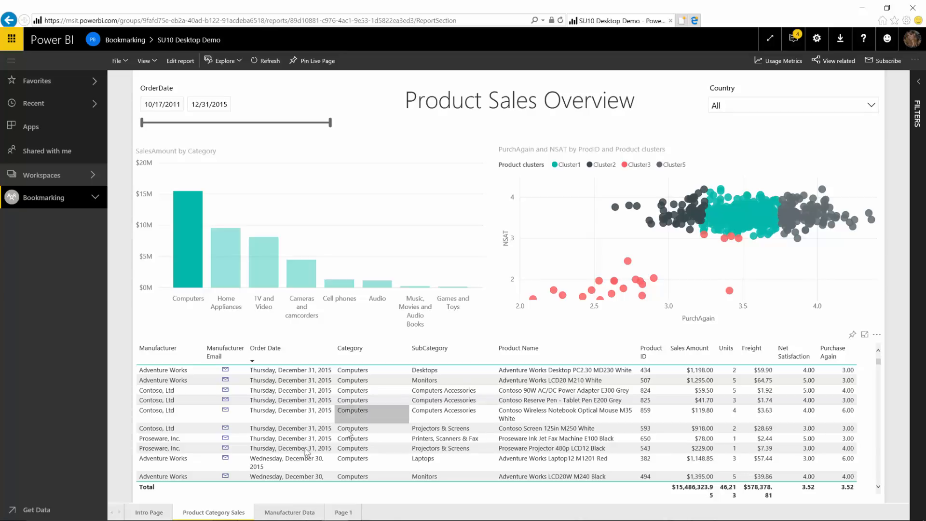
click(277, 514)
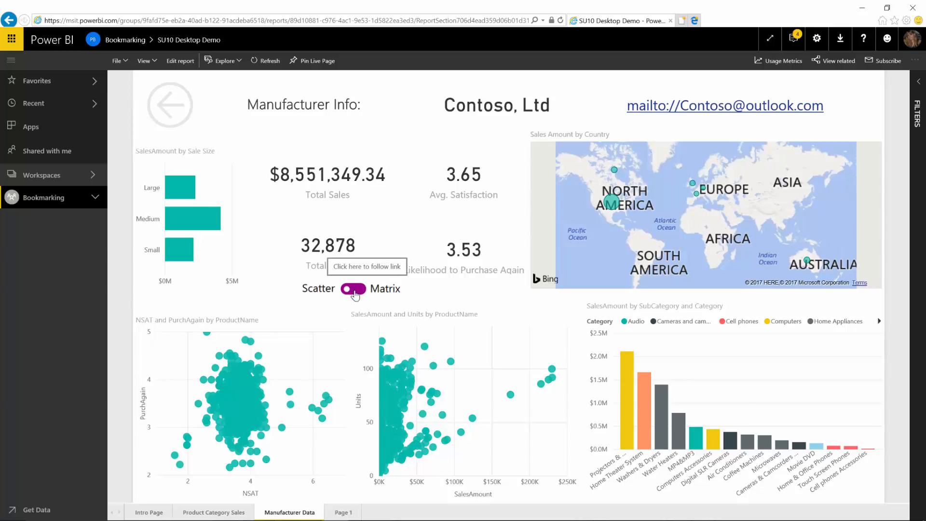
Flip the Manufacturer Data page's toggle from Scatter to Matrix and back to Scatter
click(354, 289)
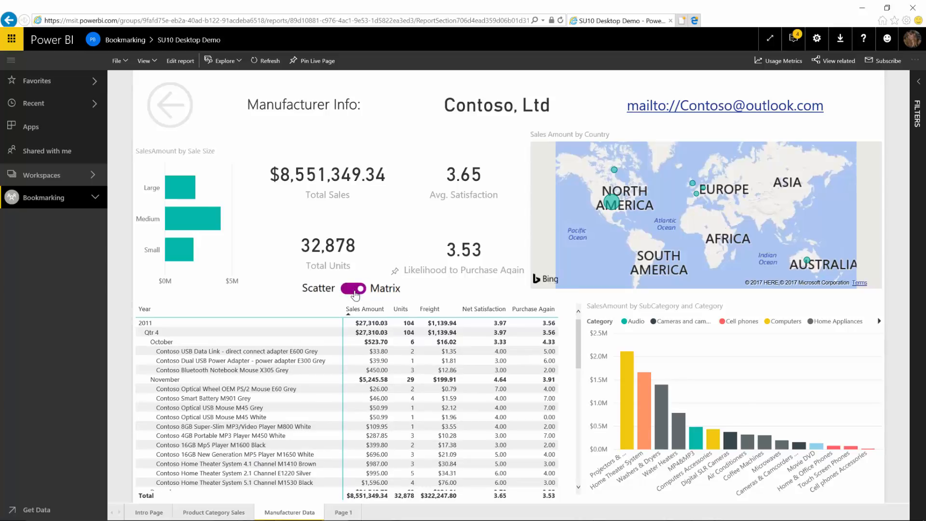
click(355, 291)
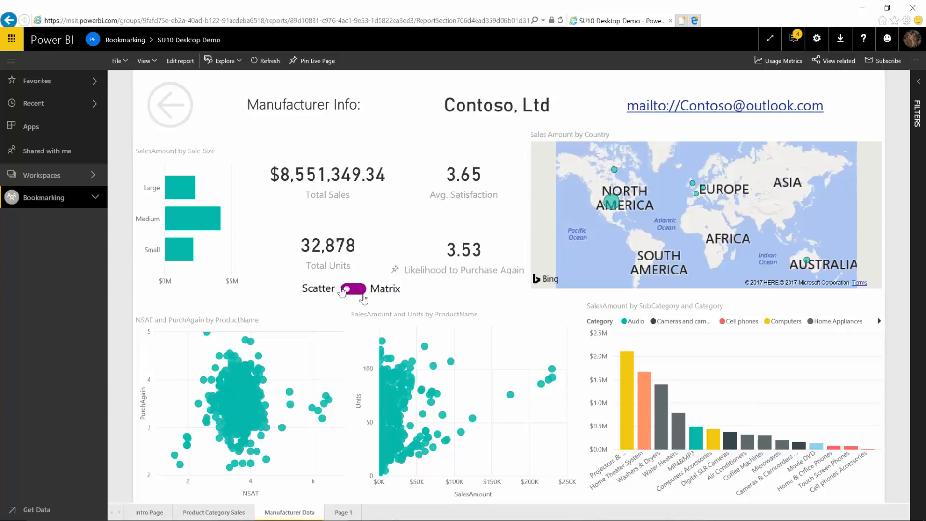
mouse_move(382, 371)
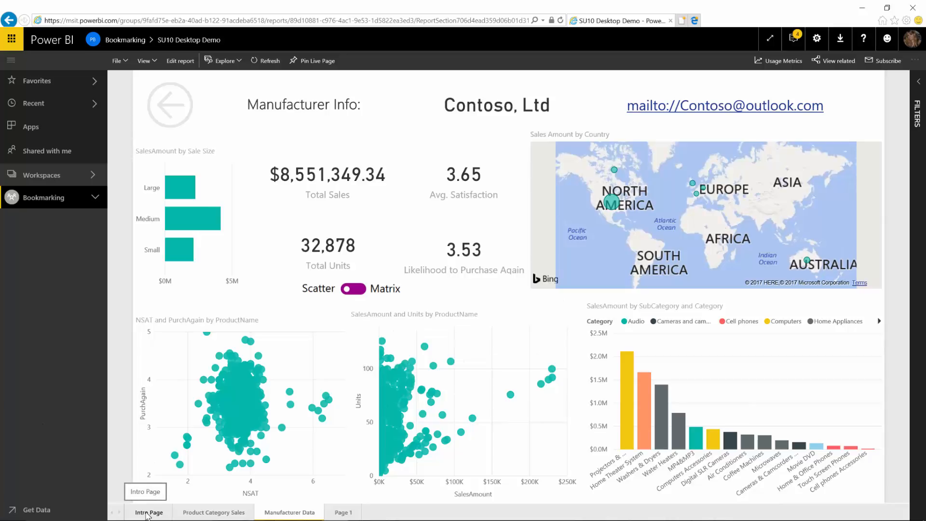
Pick the French flag on the Intro Page to show sales for France, and switch to the feature list presentation
click(146, 513)
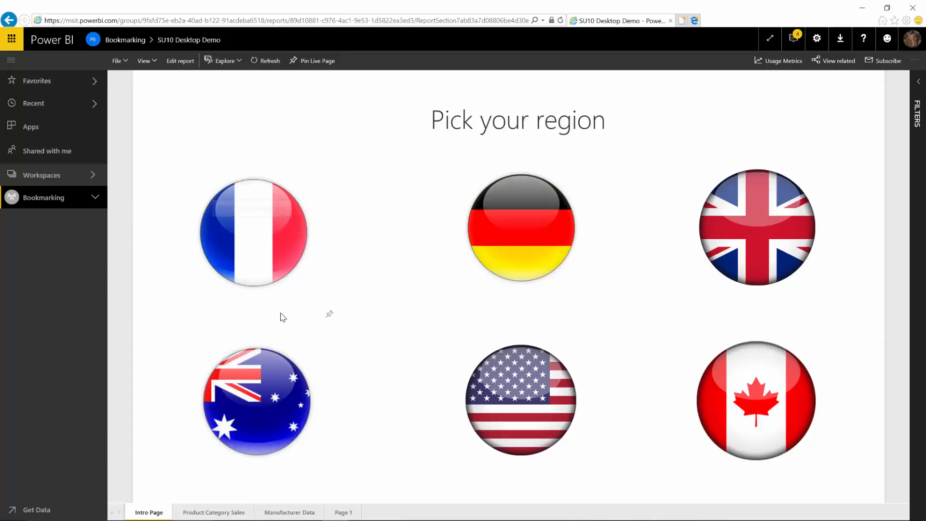
click(257, 247)
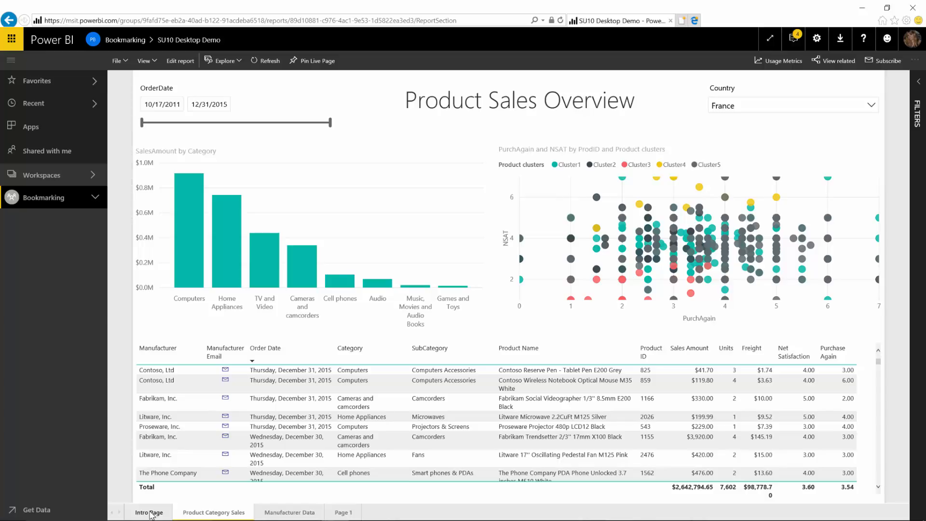
key(alt+Tab)
key(Tab)
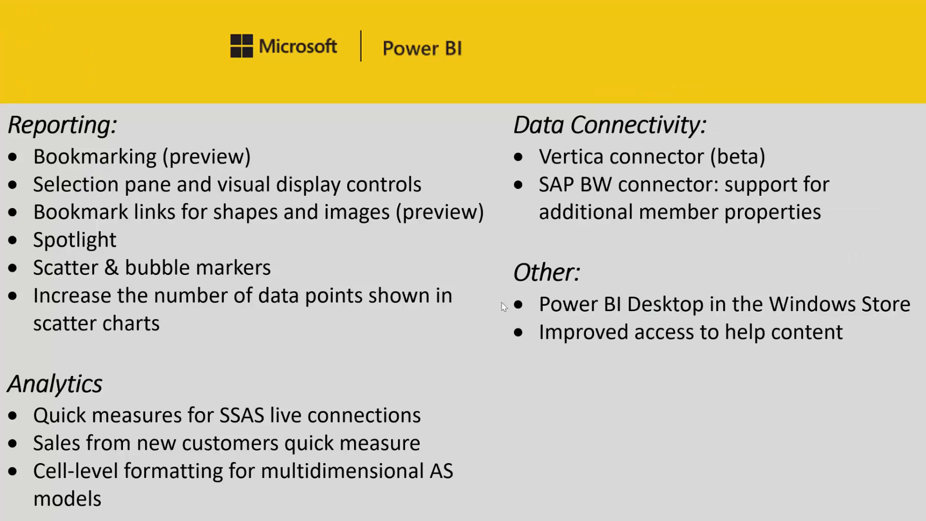
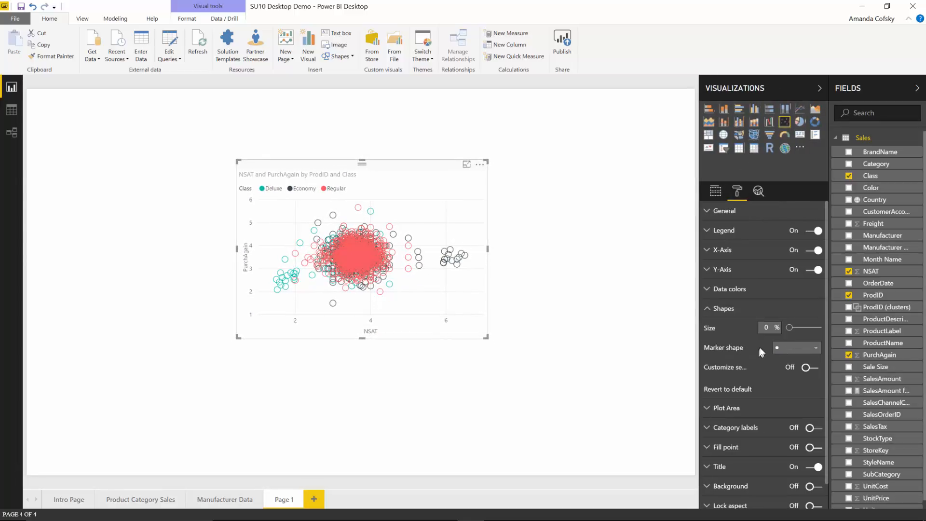
Try the square and diamond marker shapes on the Page 1 scatter chart in Power BI Desktop, and settle on triangles
click(794, 349)
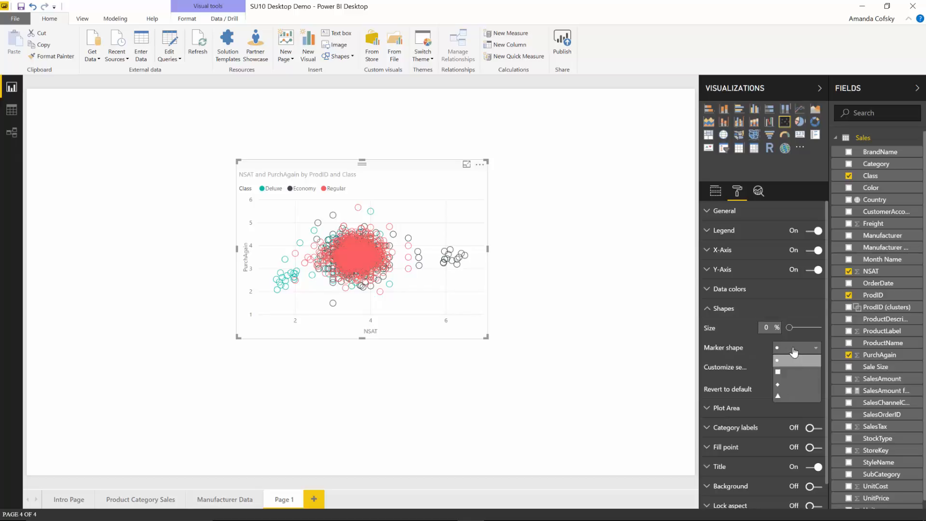
click(787, 376)
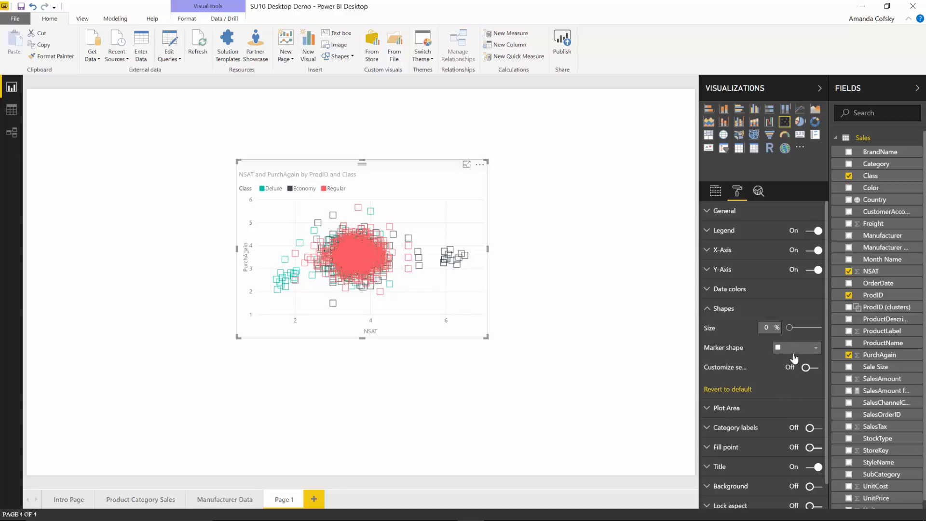
click(794, 352)
click(799, 384)
click(790, 352)
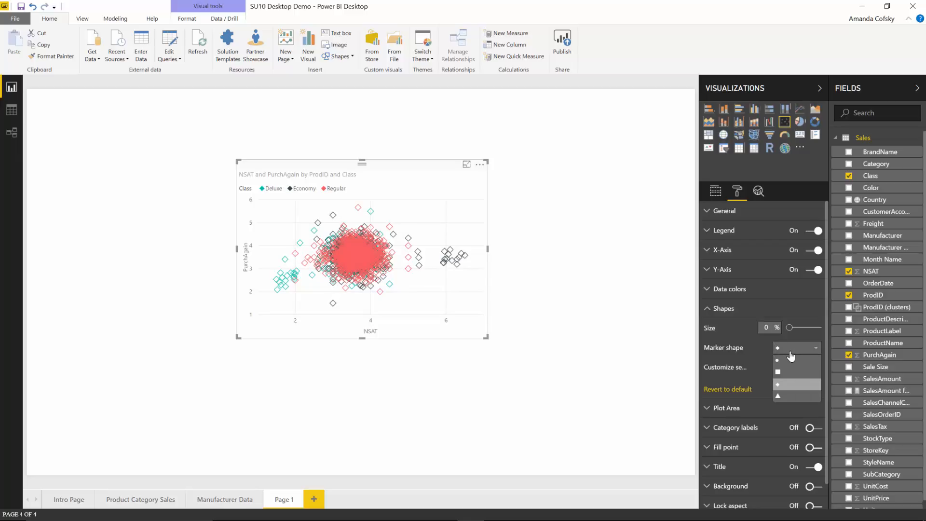
click(795, 396)
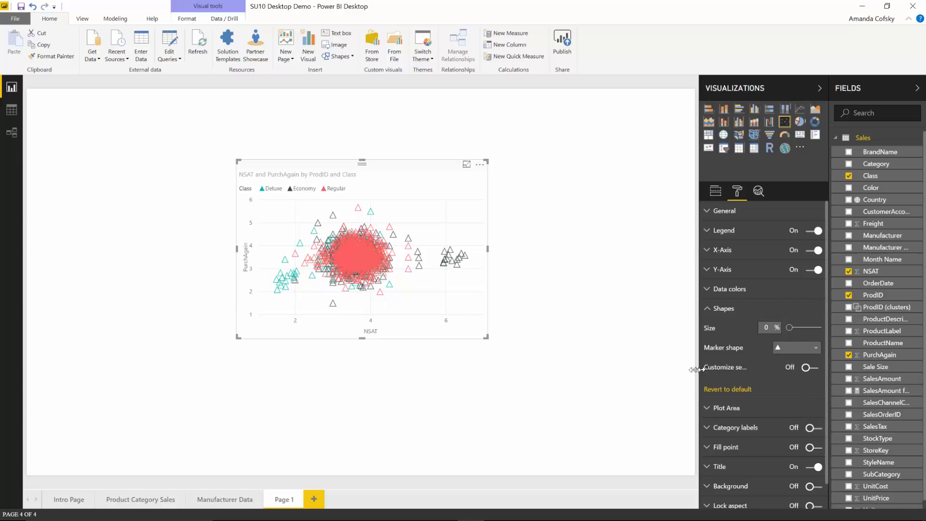
Turn on series customization for the scatter chart's shapes and give the Economy series square markers
drag(699, 370, 685, 374)
click(812, 367)
scroll(730, 351, down, 2)
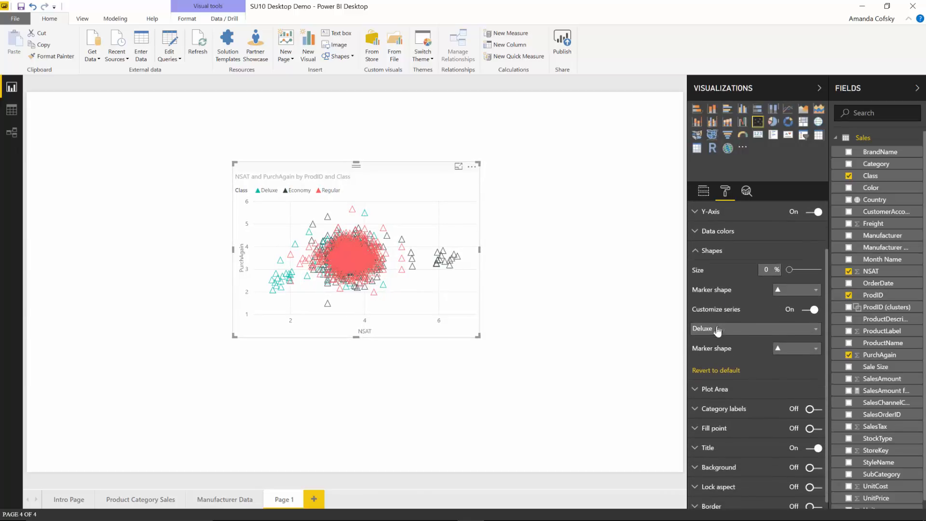
click(717, 330)
click(708, 352)
click(776, 354)
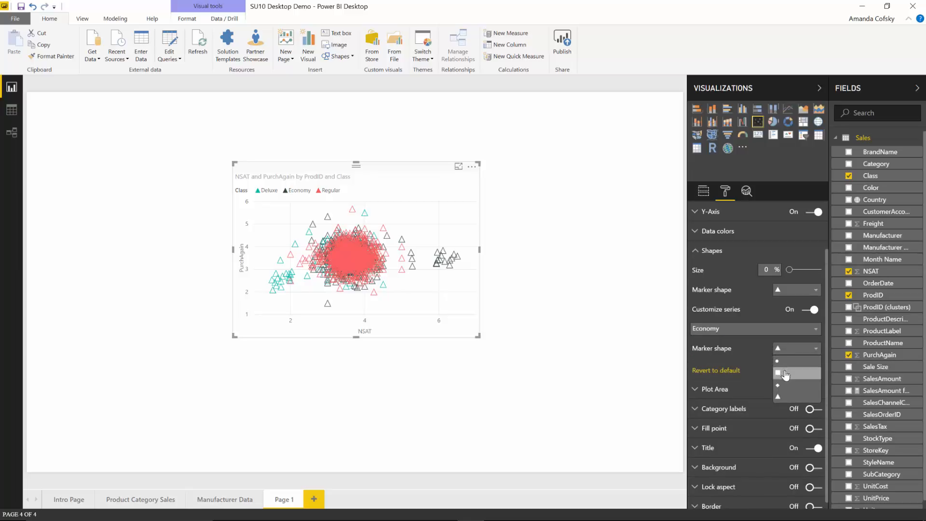
click(785, 373)
Give the Regular series of the scatter chart circle markers
click(760, 330)
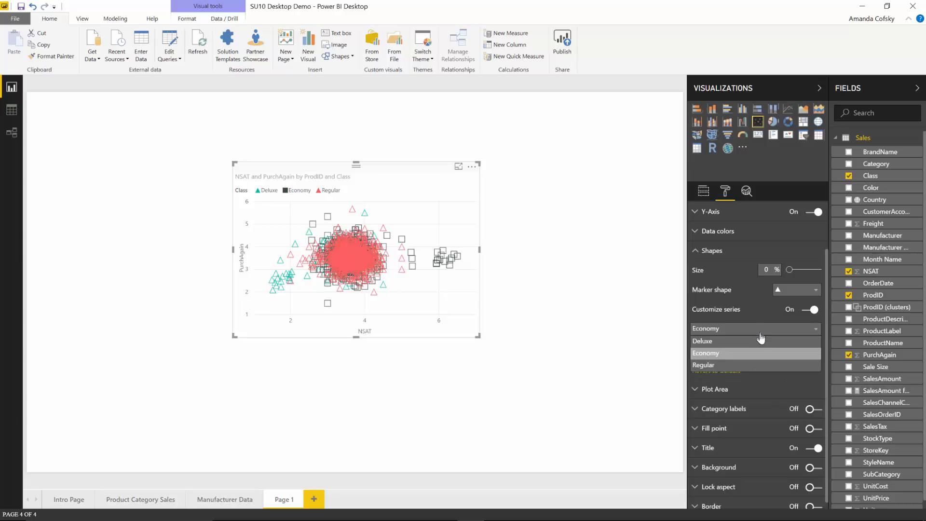
click(761, 365)
click(793, 348)
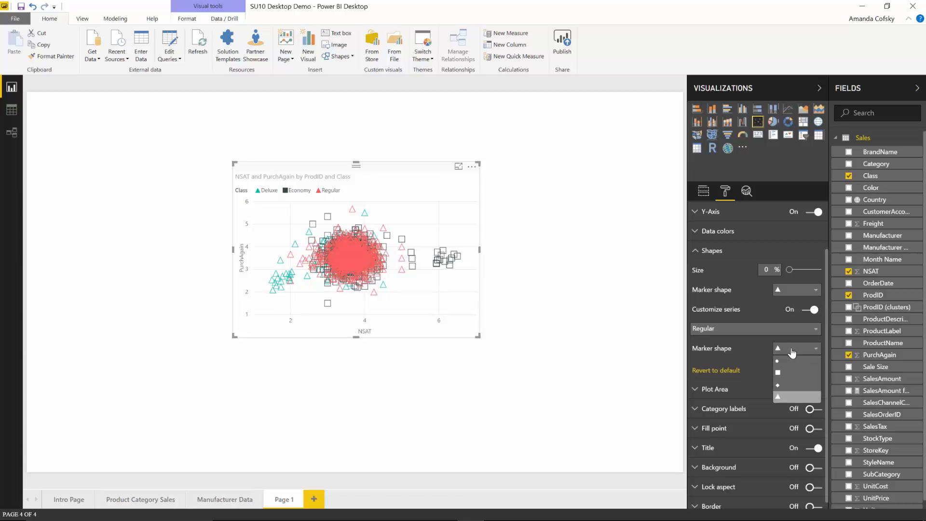
click(779, 364)
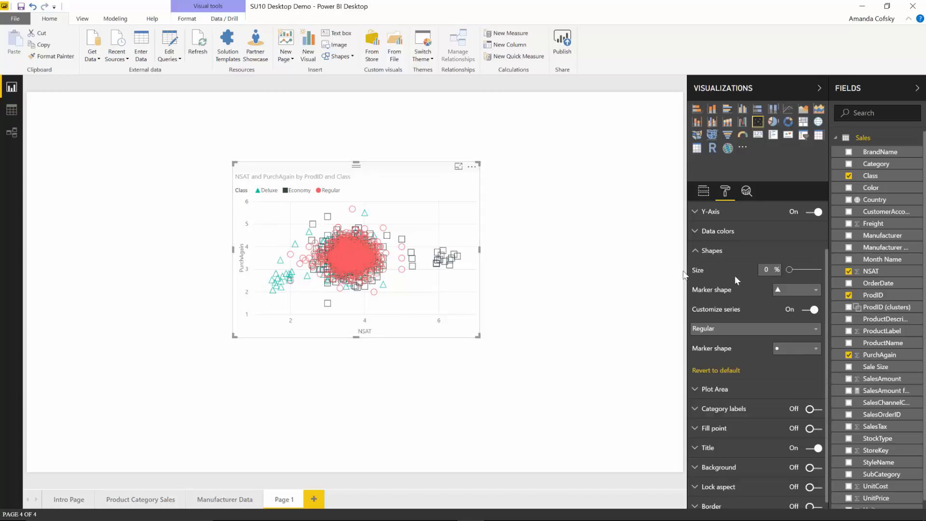
Turn on Fill point for the scatter chart and enlarge the chart on the page
click(724, 258)
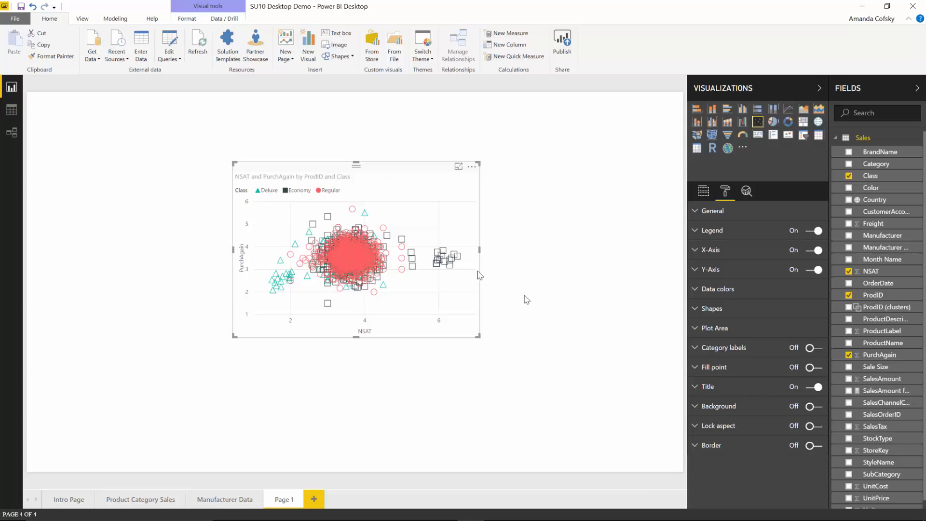
click(814, 371)
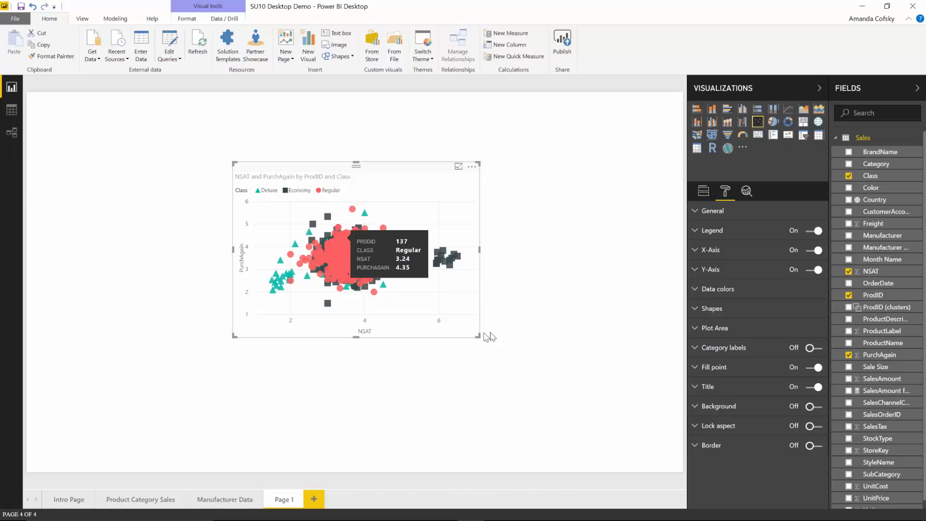
drag(478, 336, 537, 374)
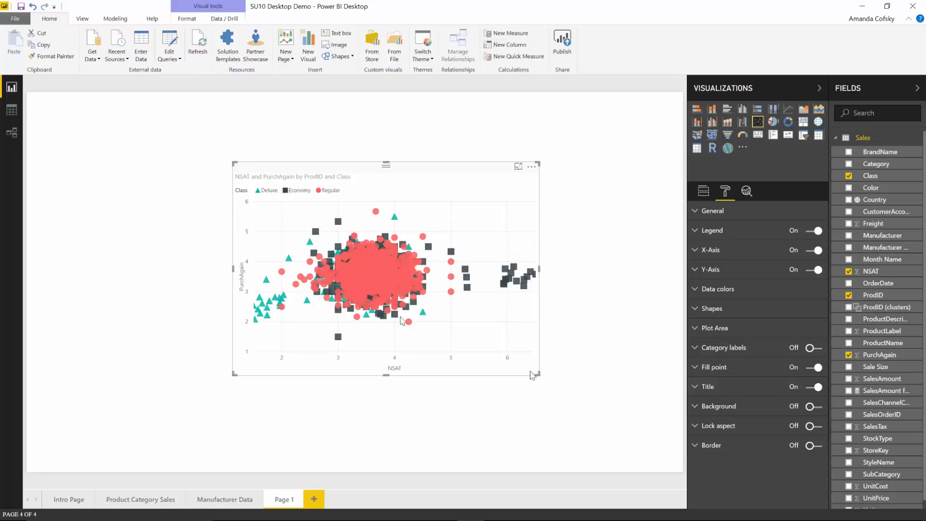
Replace Class with Country as the scatter chart's legend field, and enlarge the chart to about 707 by 497
click(704, 192)
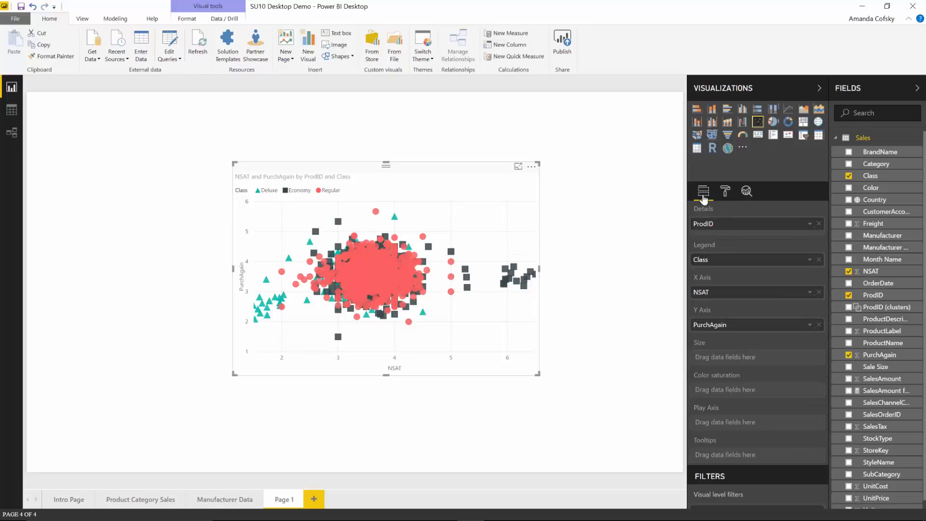
click(819, 260)
drag(878, 198, 776, 263)
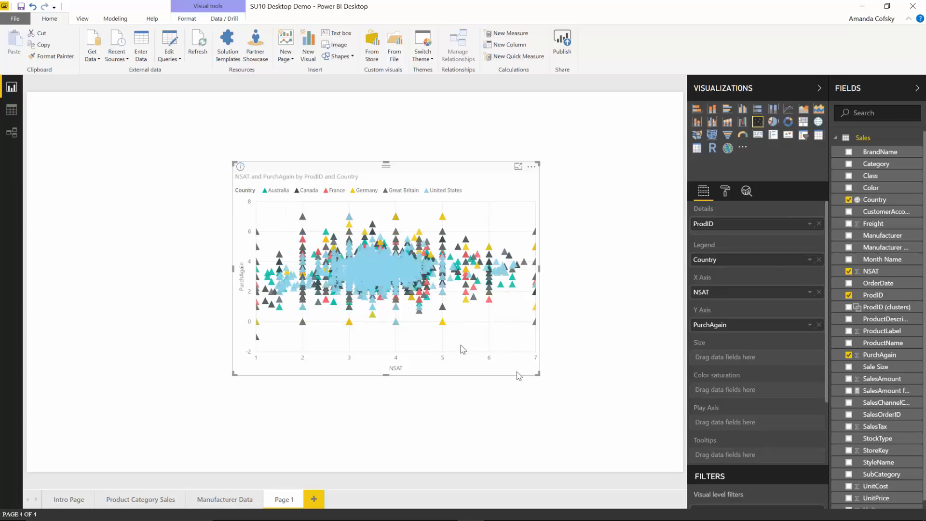
drag(538, 374, 594, 426)
Set the default marker shape of the Country scatter chart to circle
click(725, 191)
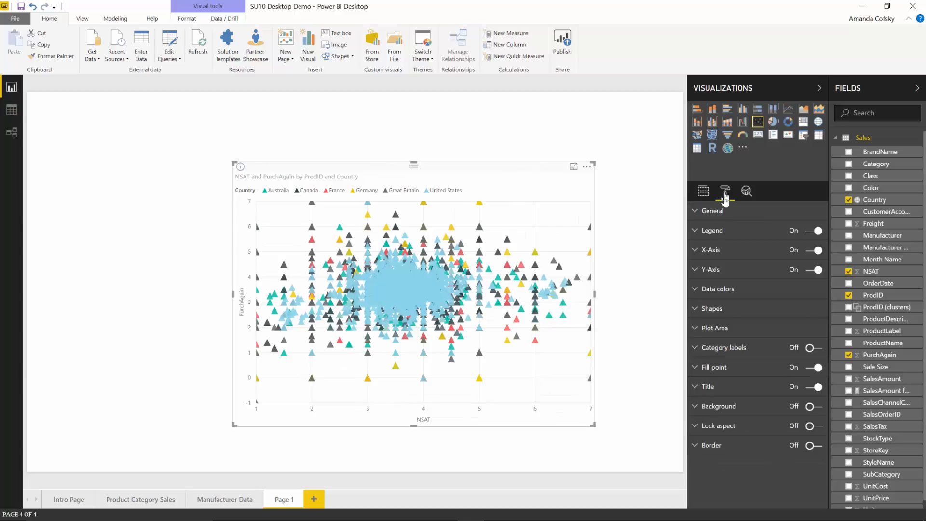
click(737, 310)
click(796, 348)
click(795, 362)
click(806, 368)
click(716, 310)
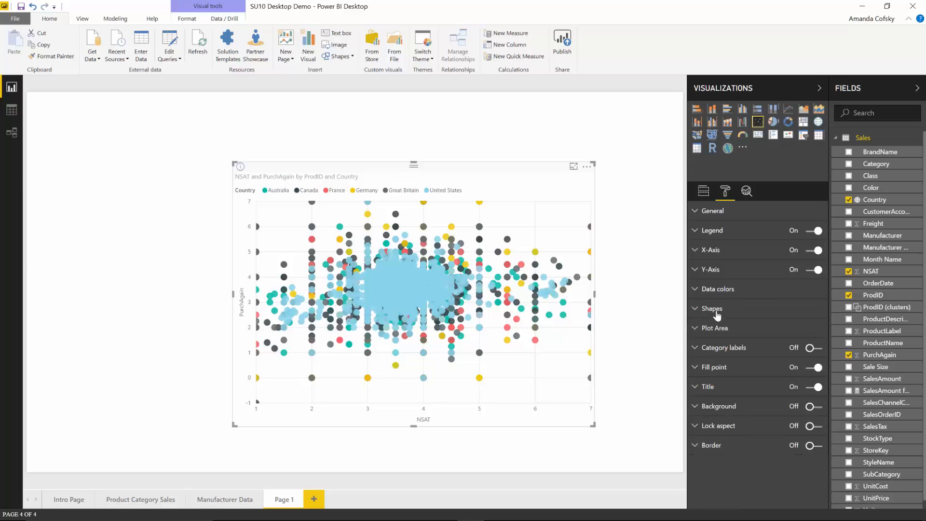
Try the scatter chart's Data Volume at its maximum and at 3500 in turn, ending at 3500
click(712, 212)
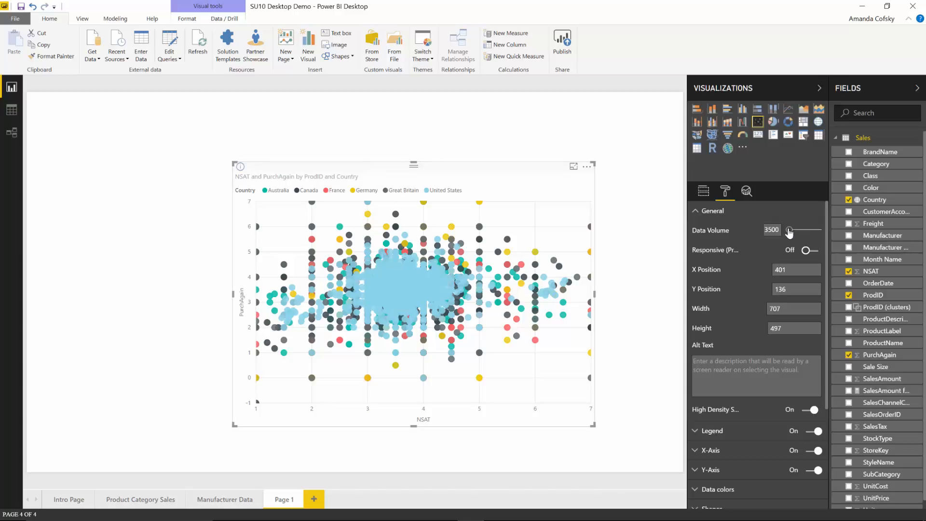
drag(789, 233, 826, 233)
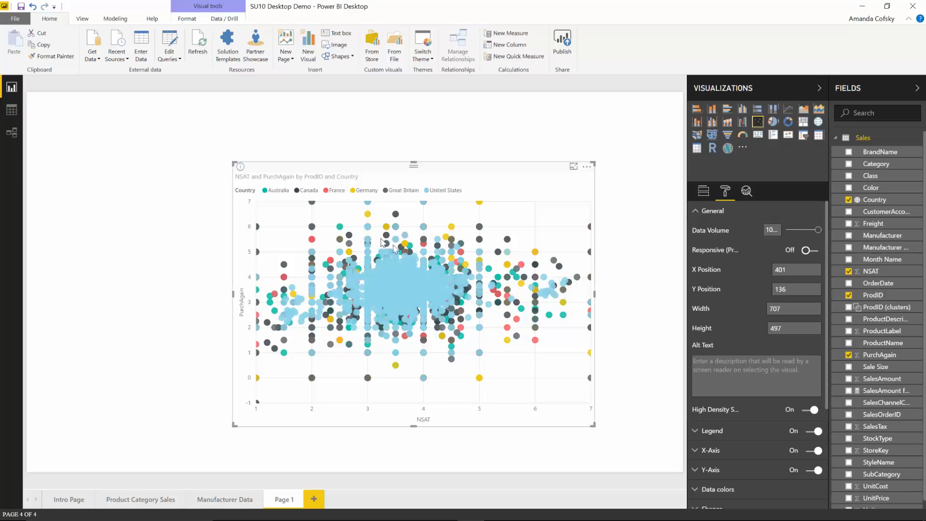
mouse_move(348, 286)
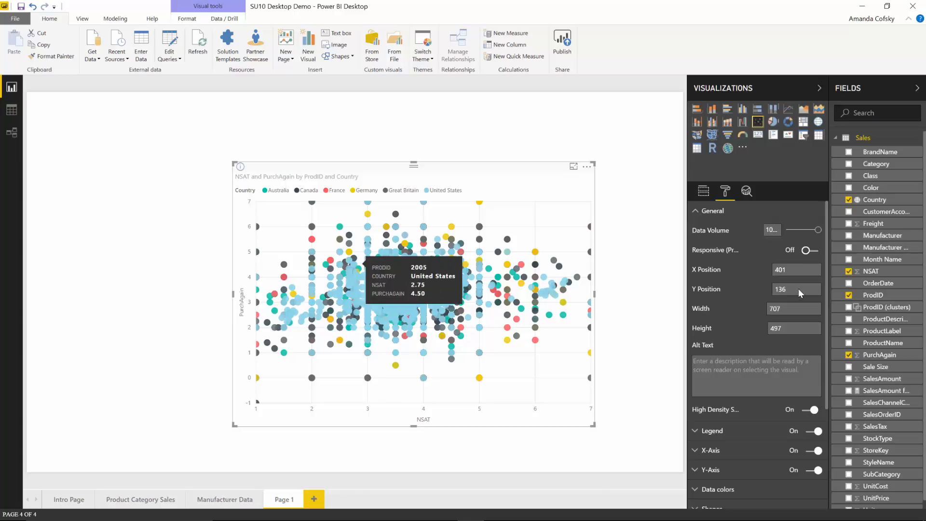
drag(816, 230, 787, 232)
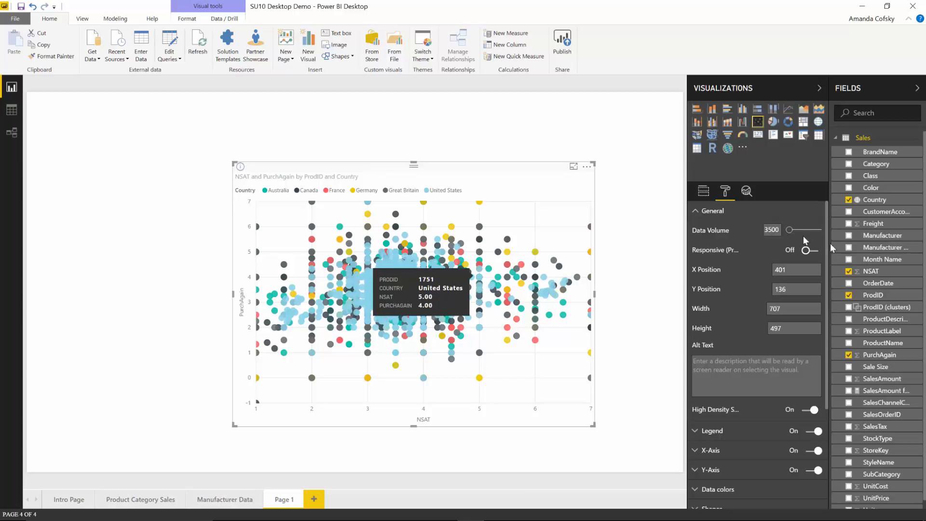
drag(802, 231, 818, 229)
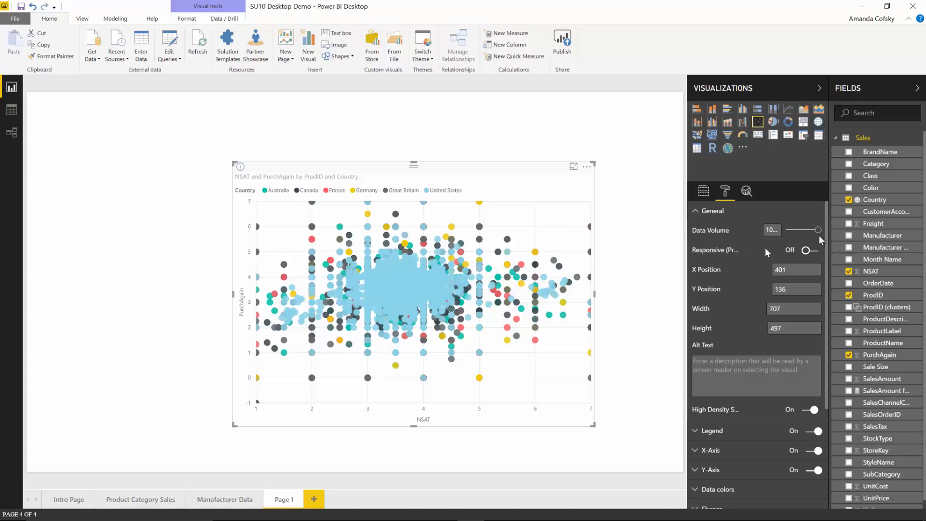
drag(818, 230, 789, 230)
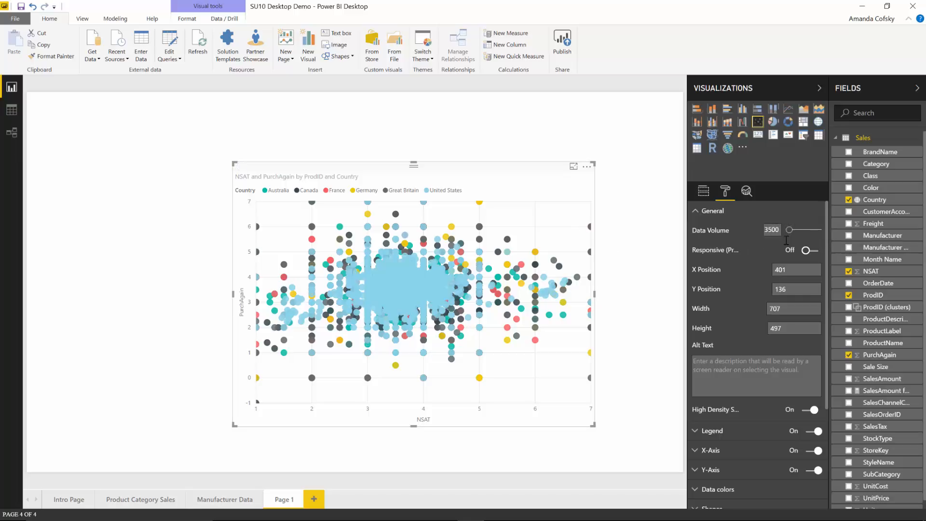